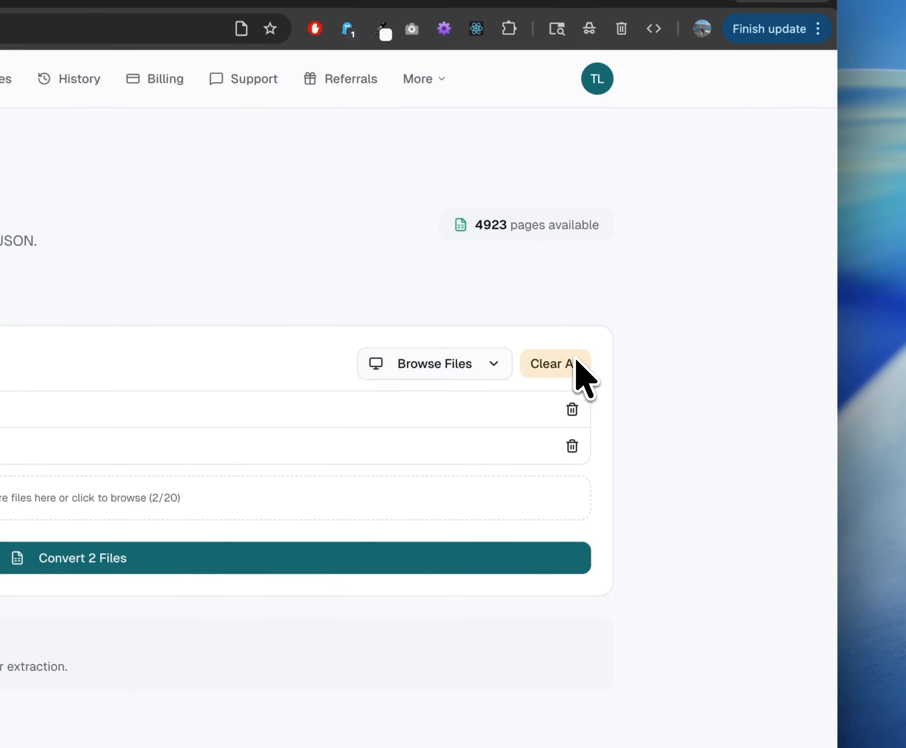
# Clear all files queued for batch conversion and open the Studio.
pyautogui.click(569, 371)
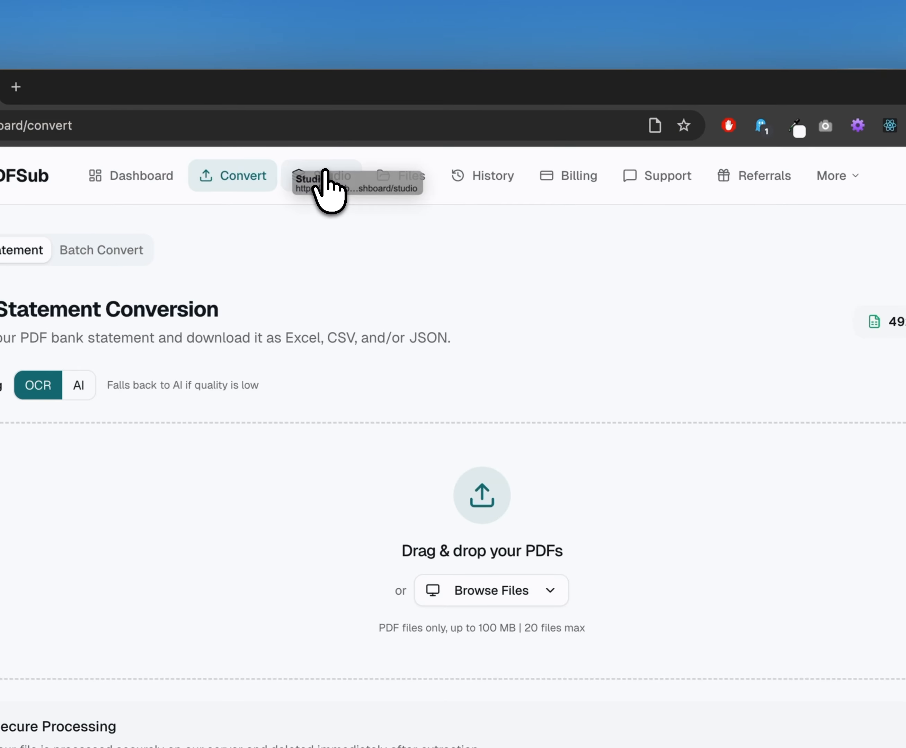
pyautogui.click(328, 174)
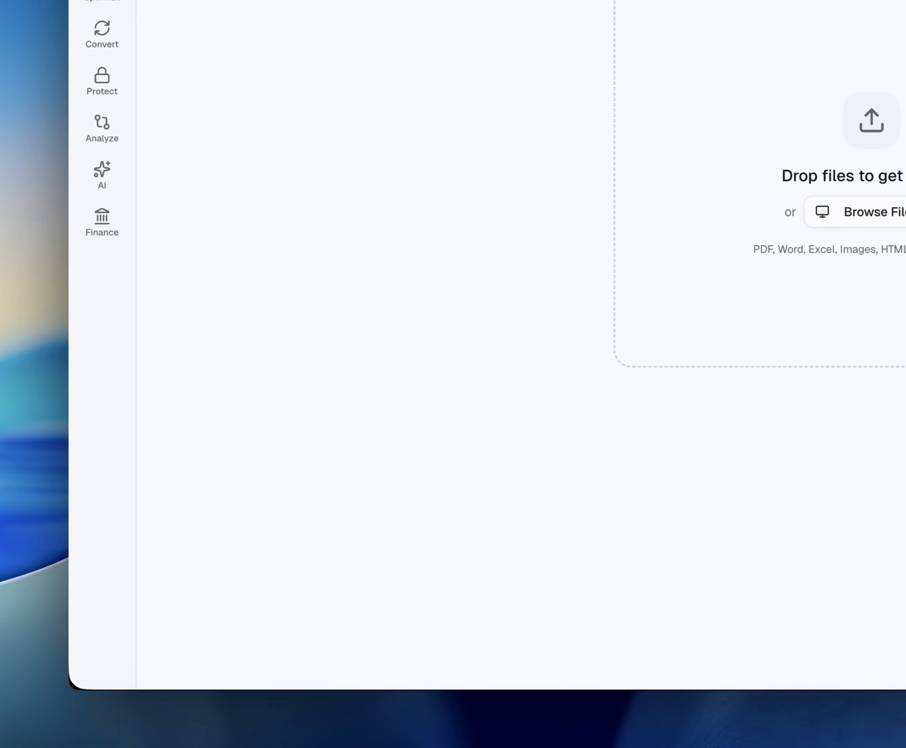
# Load the bank statement PDFs into the Studio and open the Bank Statement Converter for them.
pyautogui.click(104, 345)
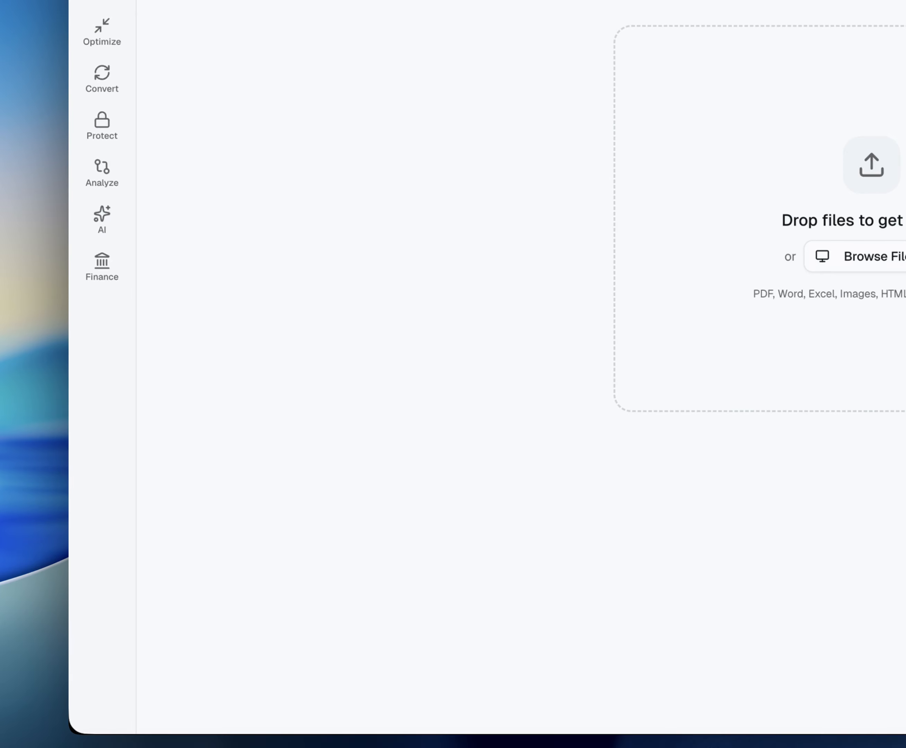
pyautogui.moveTo(904, 270); pyautogui.dragTo(629, 287)
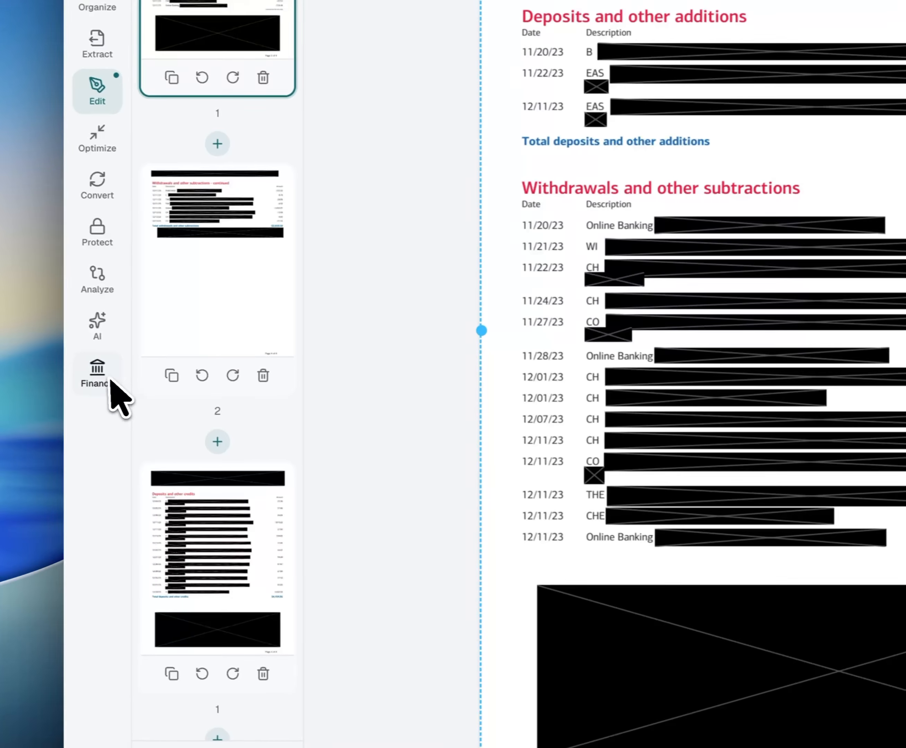
pyautogui.click(112, 380)
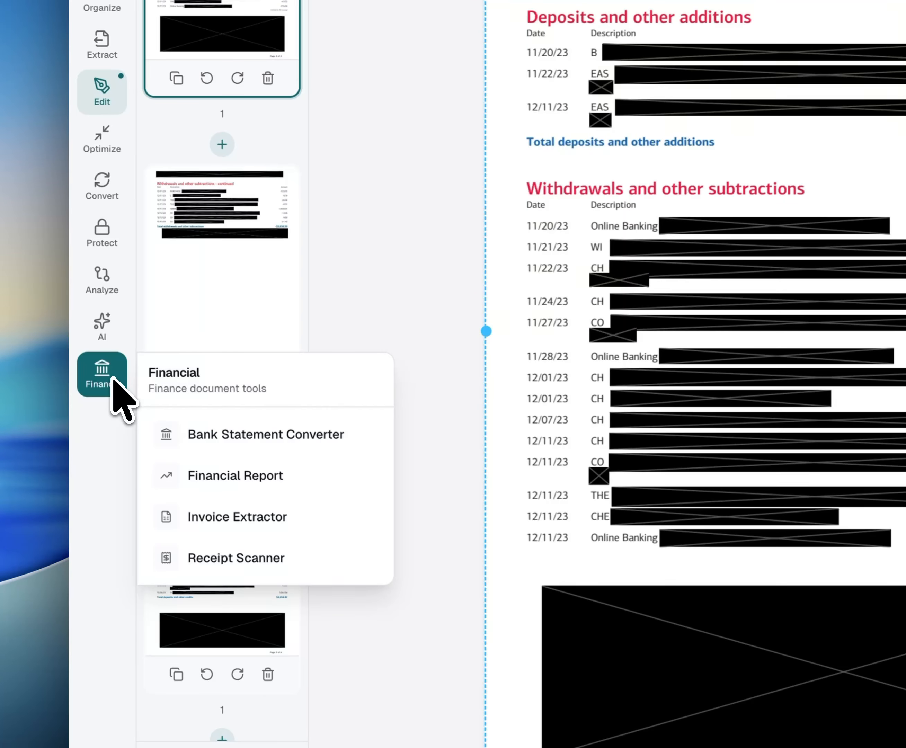
pyautogui.click(226, 432)
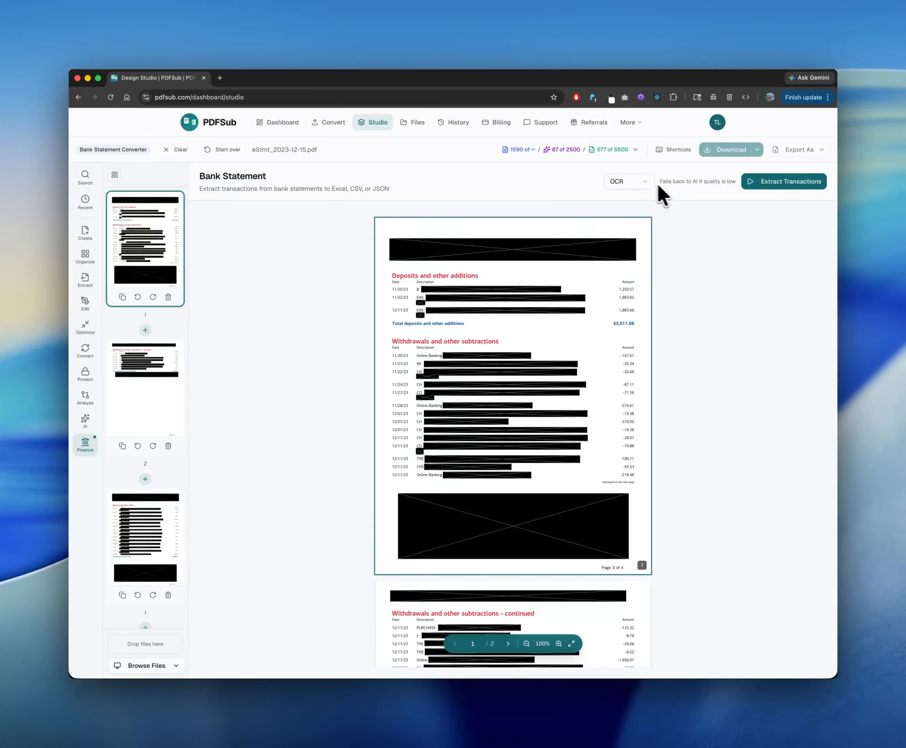
# Check the available extraction methods, keeping OCR, and look over the loaded statement pages.
pyautogui.click(647, 182)
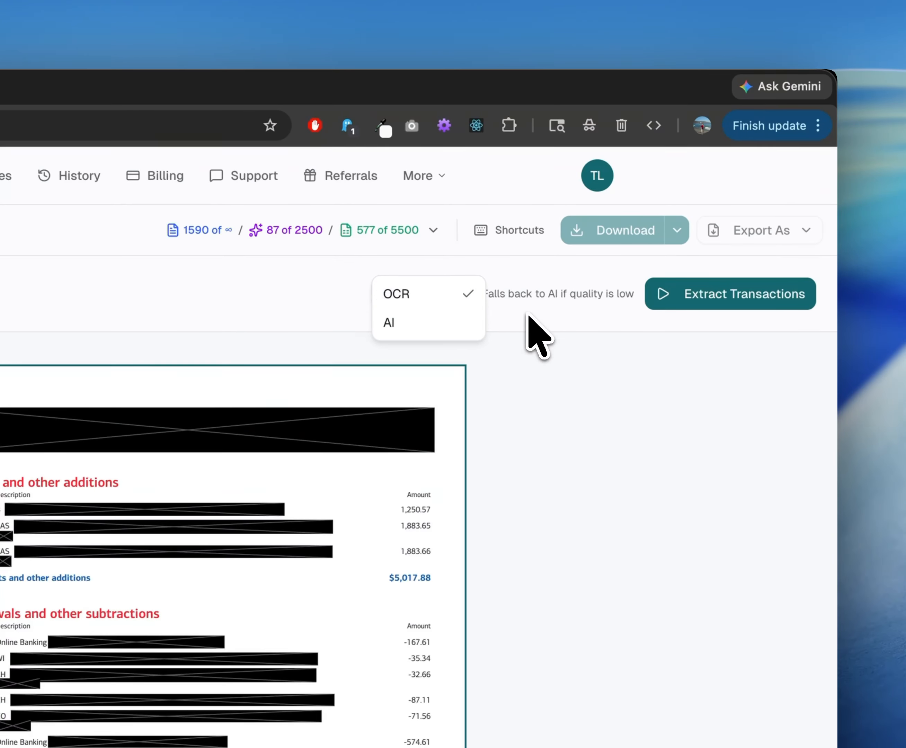
pyautogui.click(523, 313)
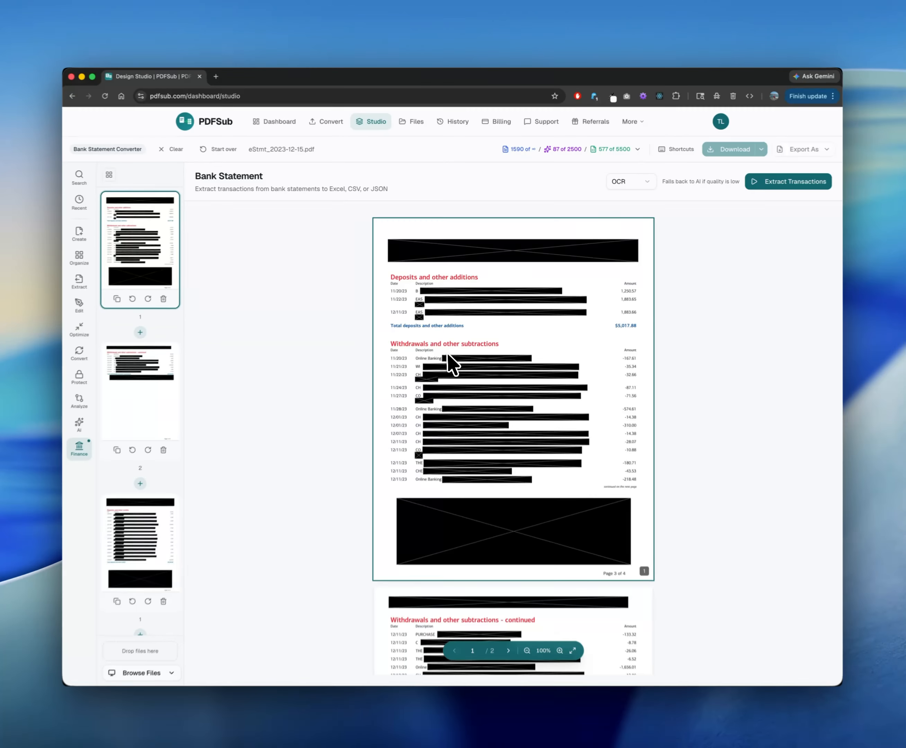
pyautogui.scroll(-5, 432, 335)
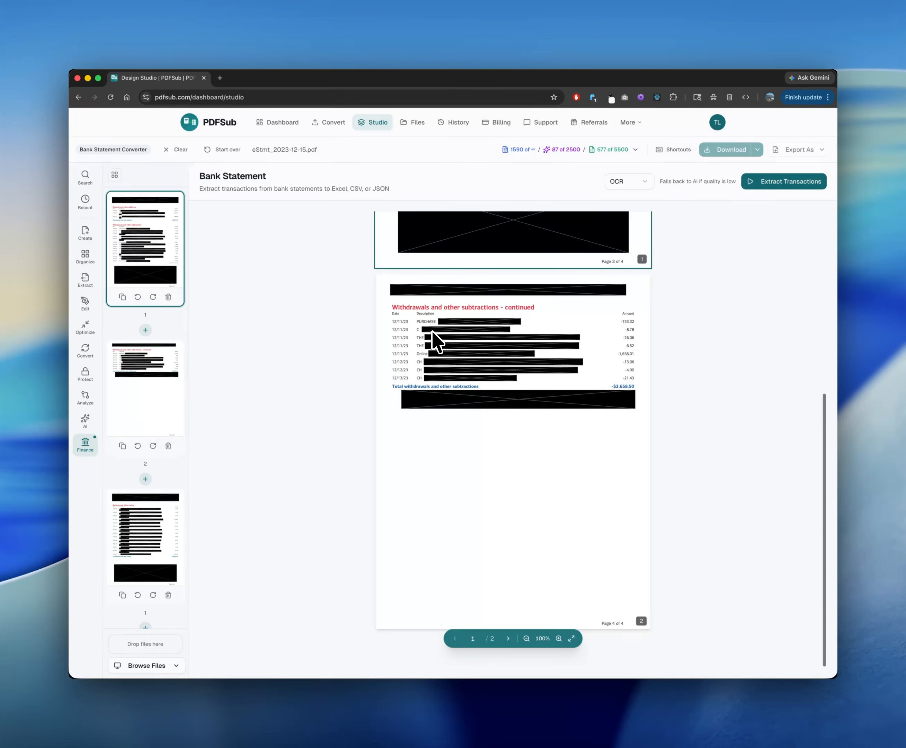
pyautogui.scroll(6, 432, 335)
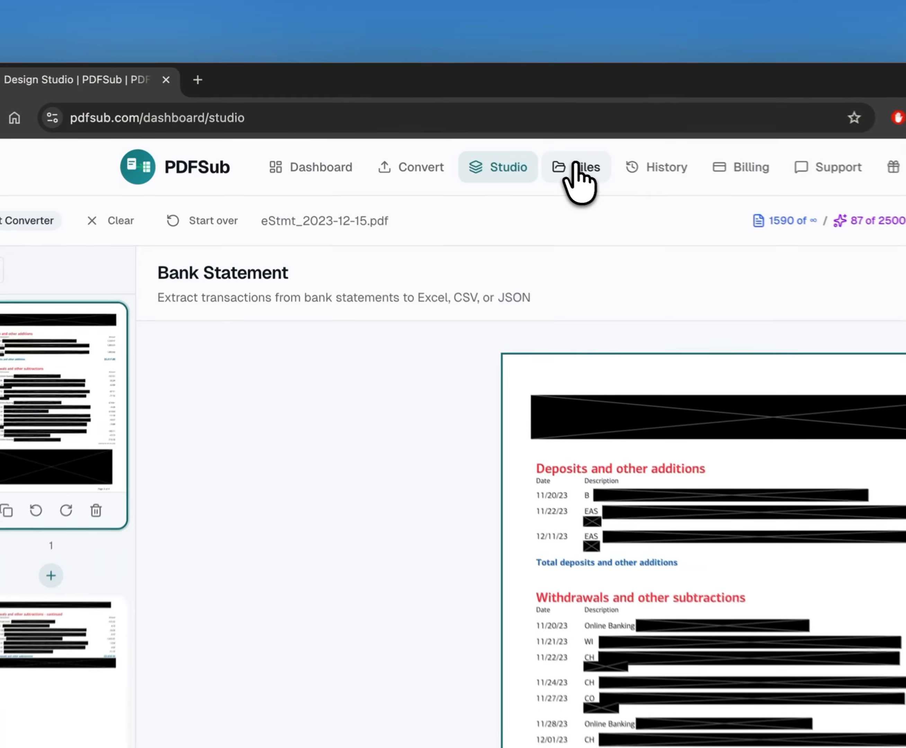
# View the saved bank statement extraction created May 10, 2026 from the stored files, and close its viewer.
pyautogui.click(413, 124)
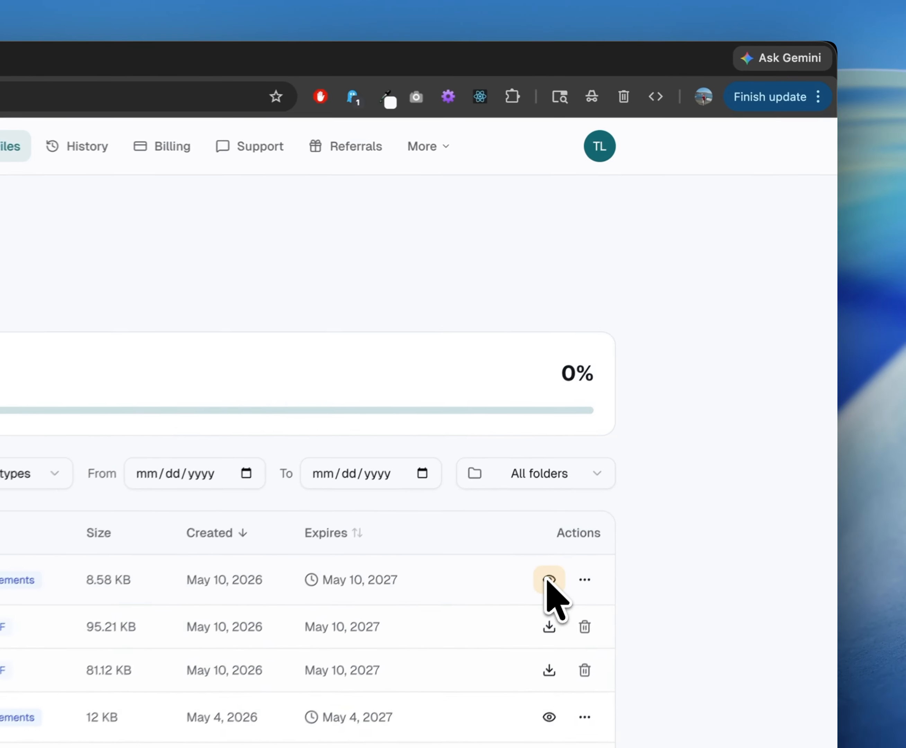
pyautogui.click(549, 580)
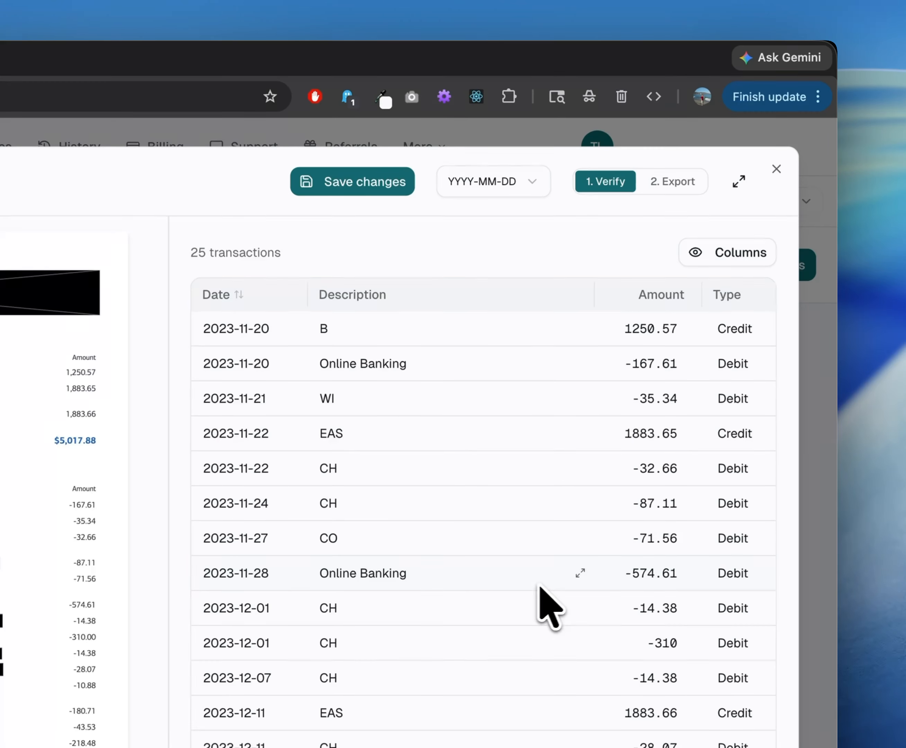
pyautogui.click(777, 169)
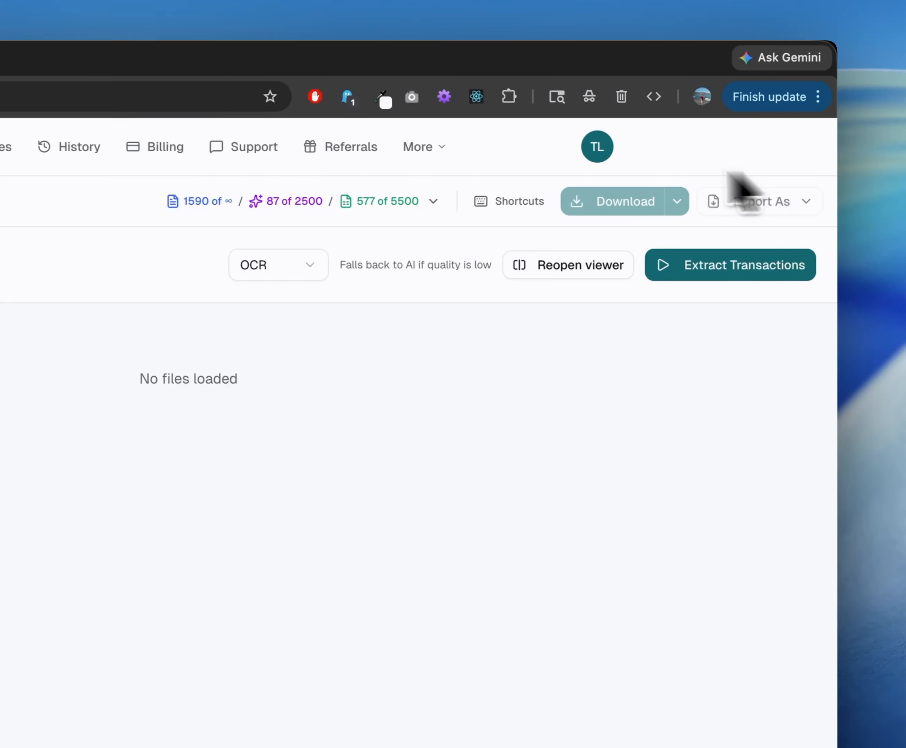
# Start over with an empty Studio workspace and open the saved file Bank Statement - 2026-05-10.json.
pyautogui.click(625, 179)
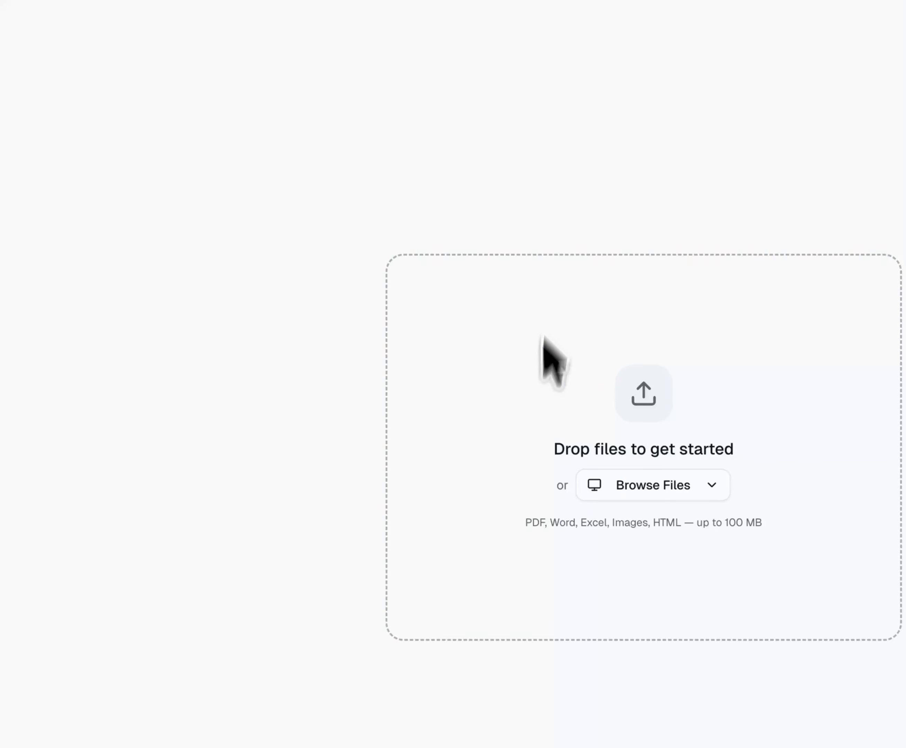
pyautogui.click(636, 488)
pyautogui.click(631, 591)
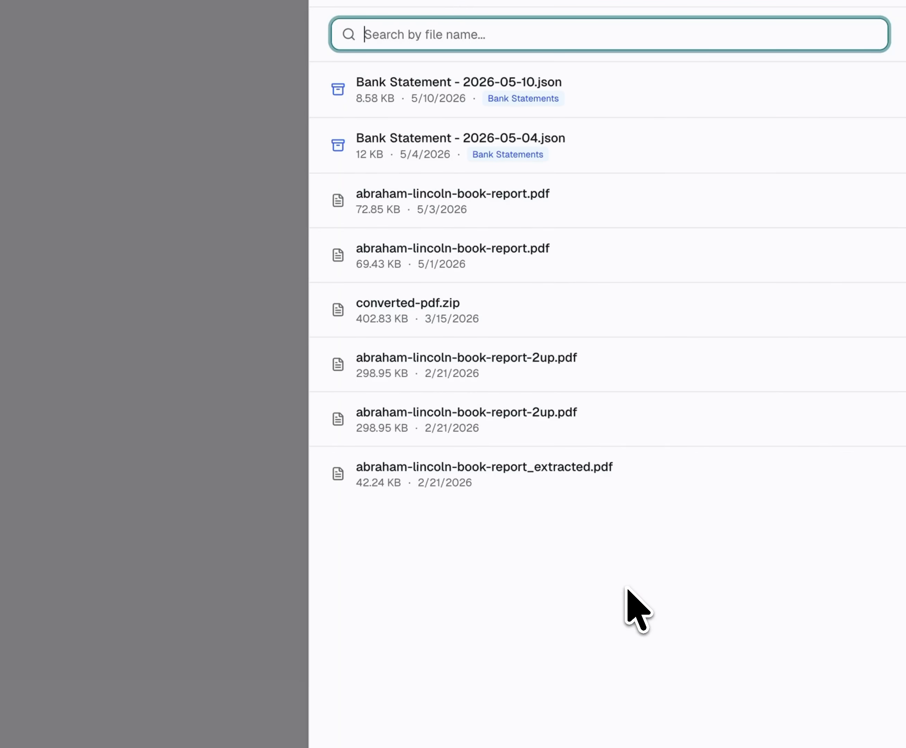
pyautogui.click(587, 182)
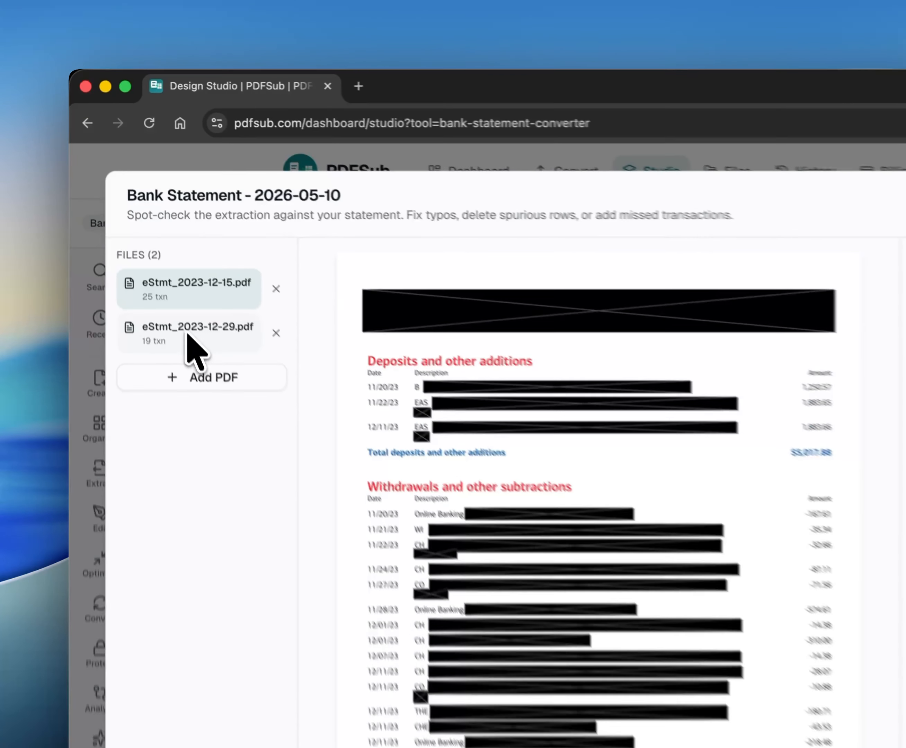
# View the transactions of eStmt_2023-12-29.pdf and return to eStmt_2023-12-15.pdf.
pyautogui.click(130, 208)
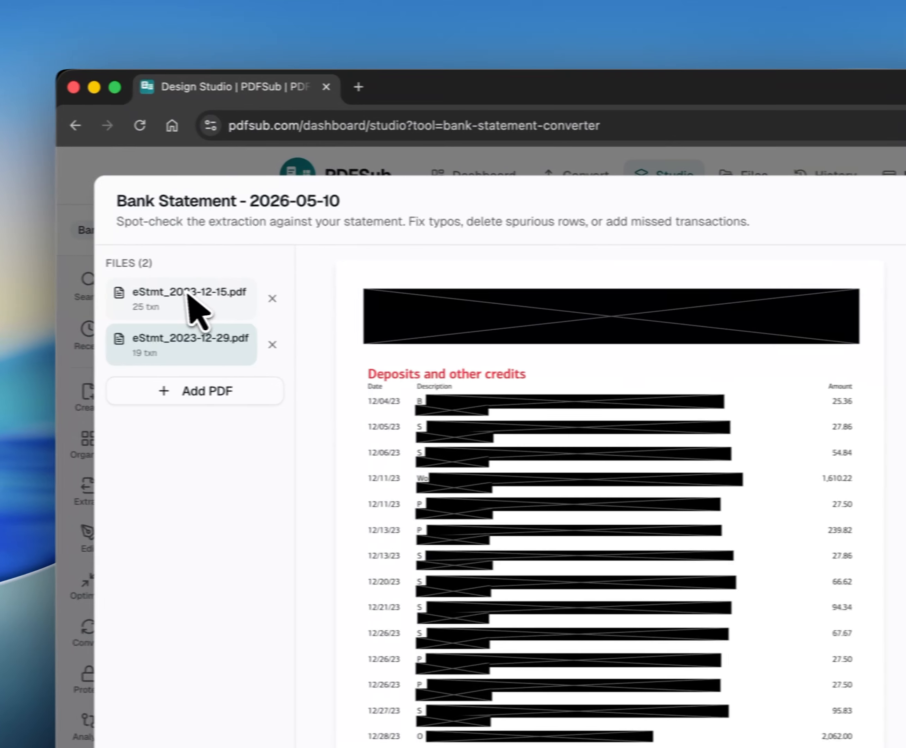
pyautogui.click(0, 294)
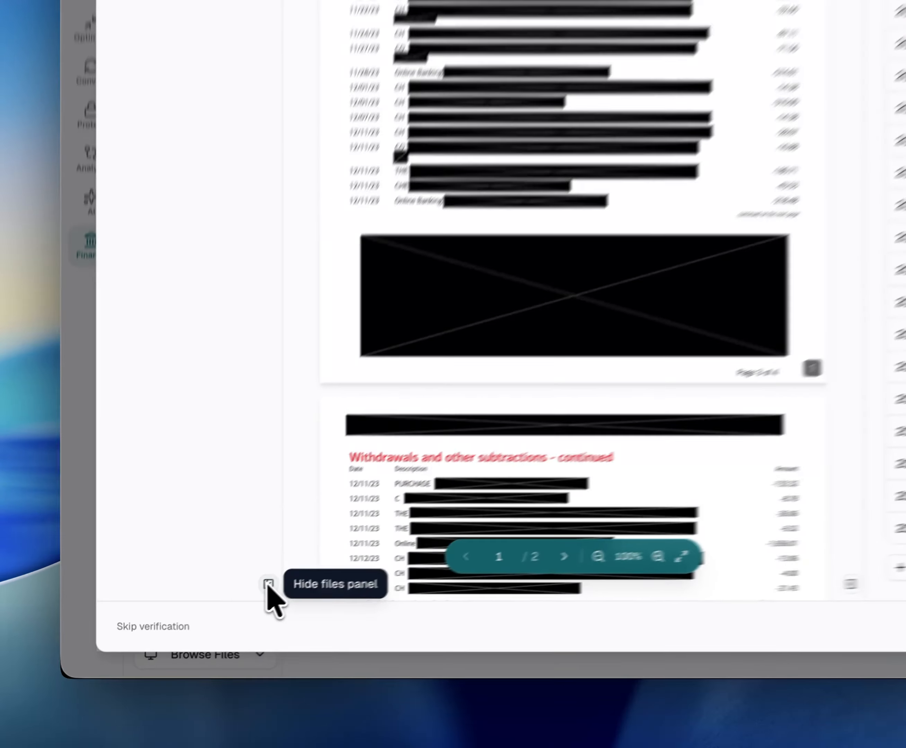
# Collapse the file list and enlarge the statement preview to 125%.
pyautogui.click(180, 627)
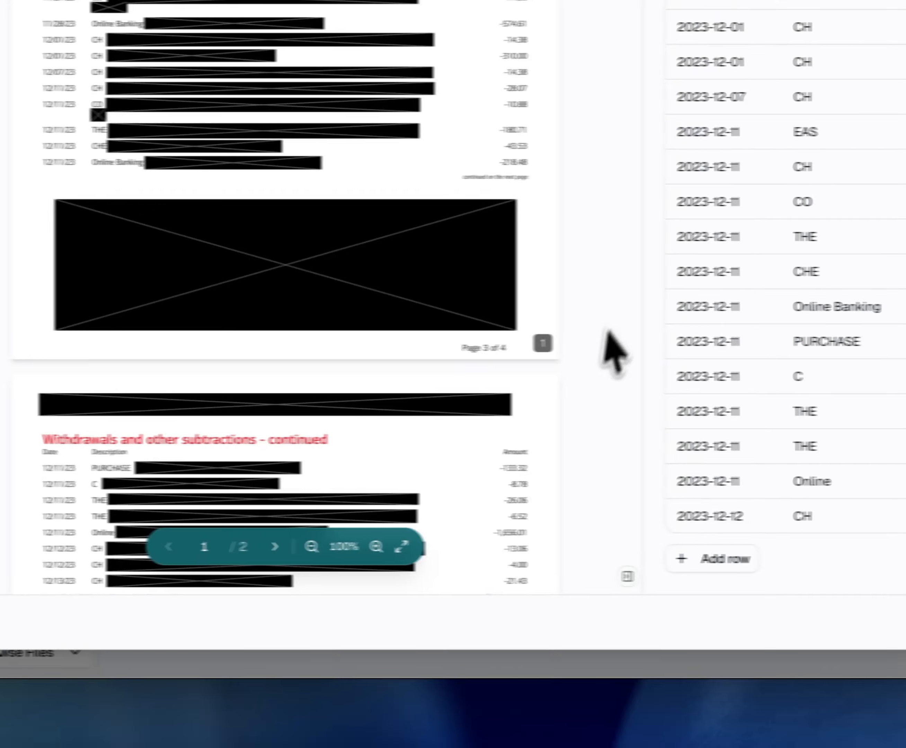
pyautogui.click(346, 547)
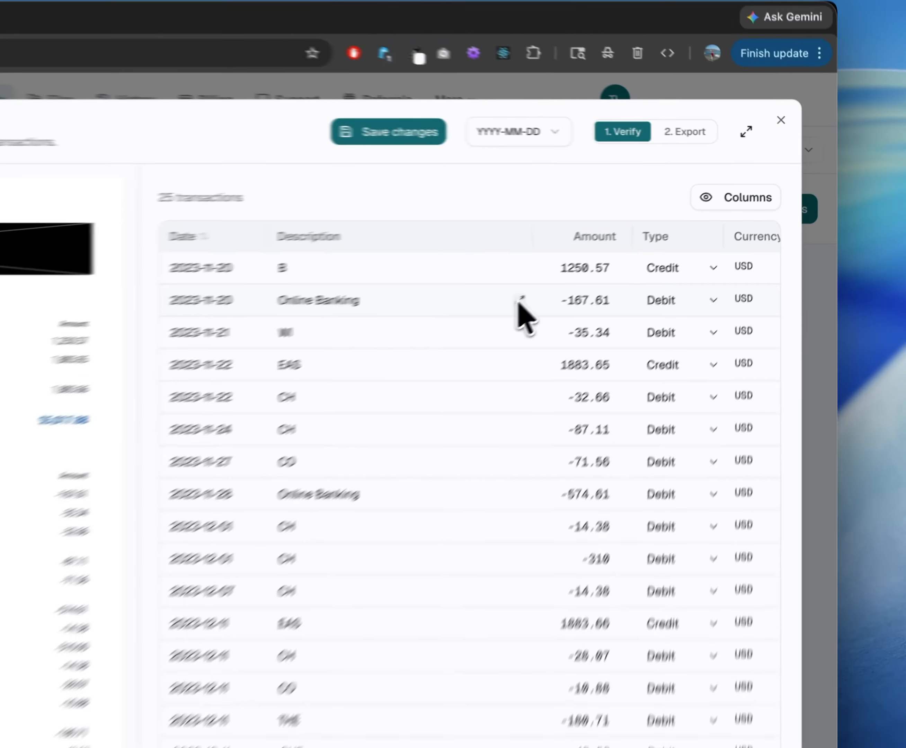
# Inspect the expanded and inline description editors of the first Online Banking transaction, leaving the text as it is.
pyautogui.click(667, 230)
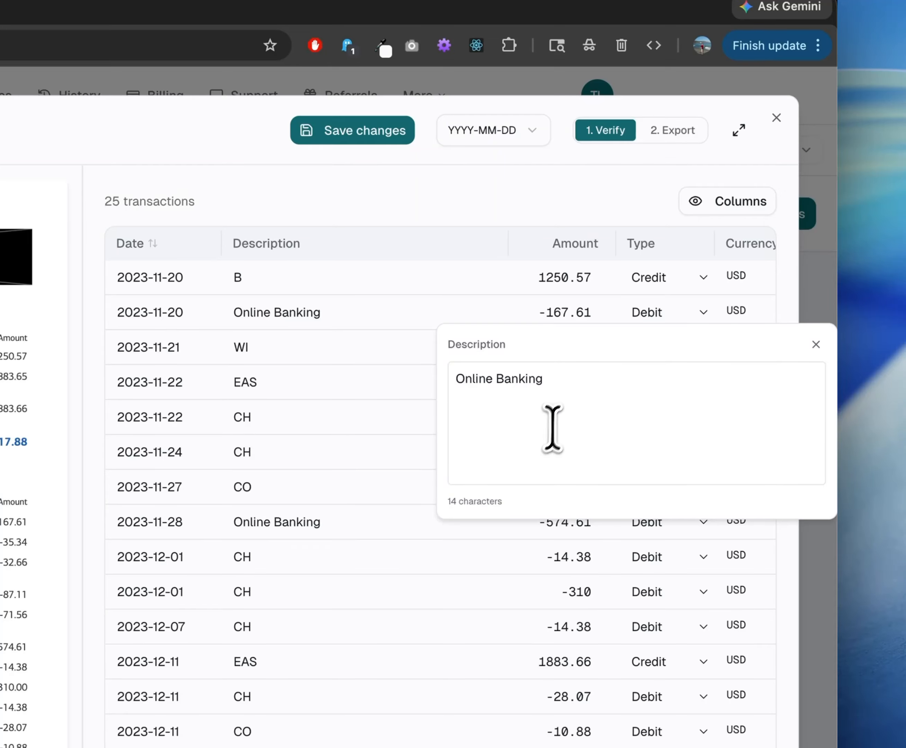
pyautogui.click(573, 401)
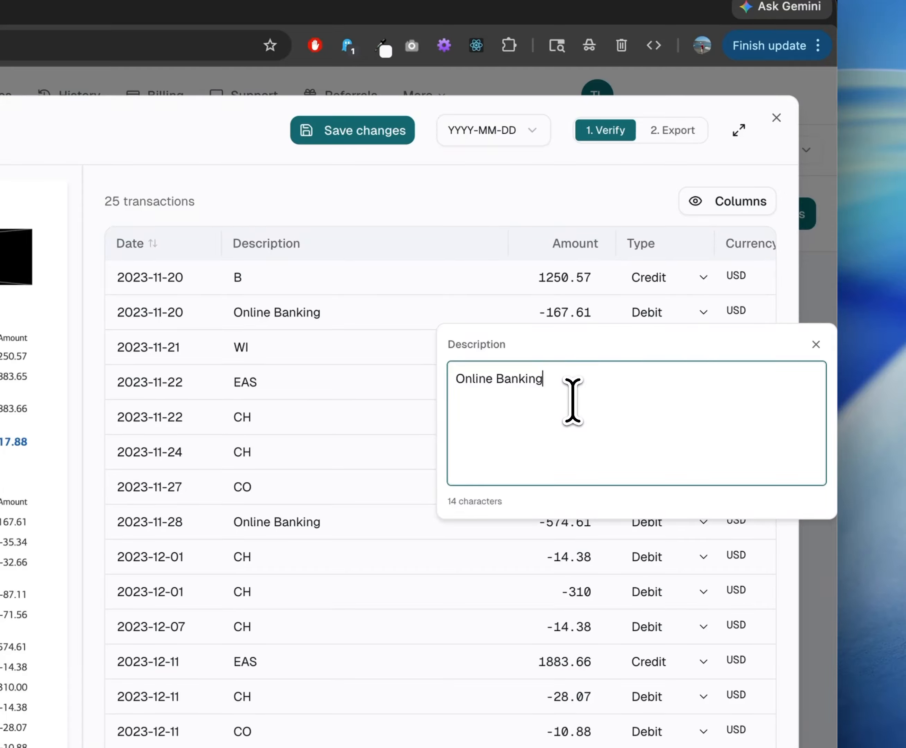
pyautogui.click(816, 344)
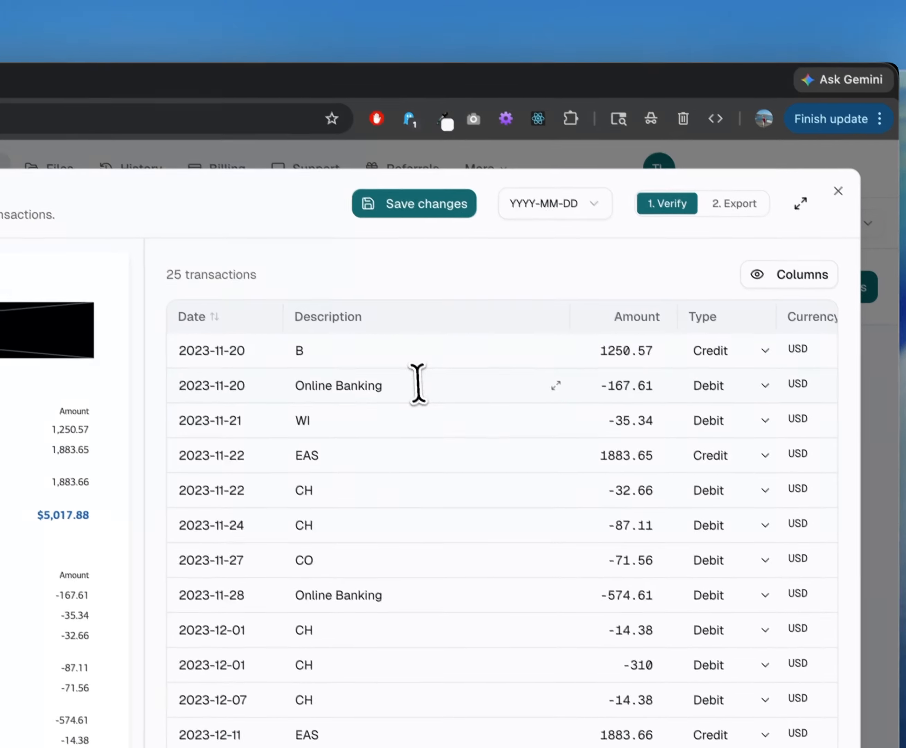
pyautogui.click(418, 384)
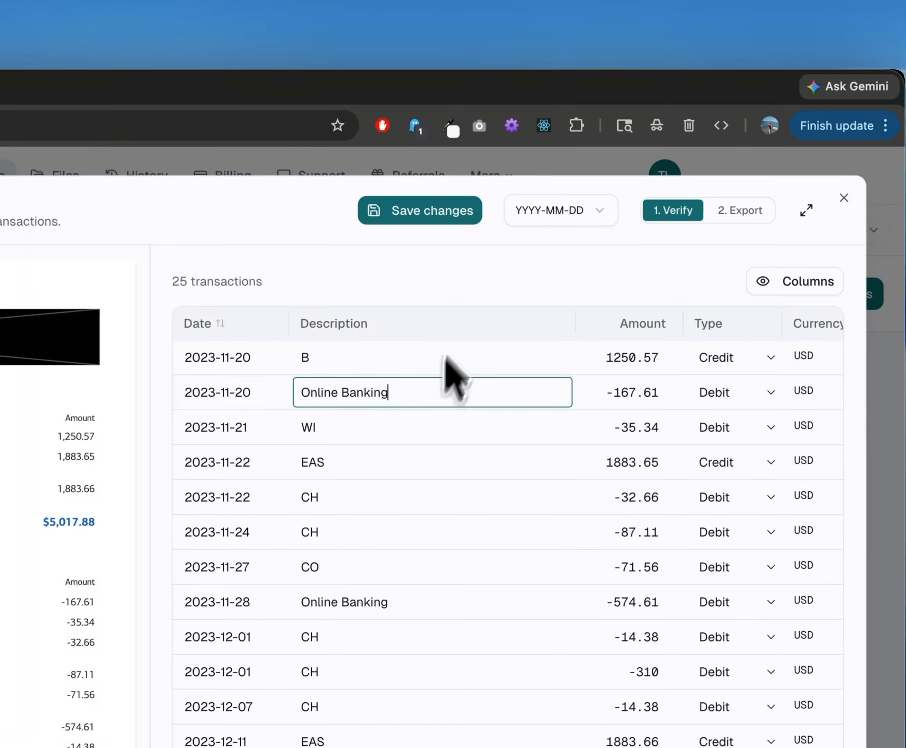
pyautogui.click(464, 276)
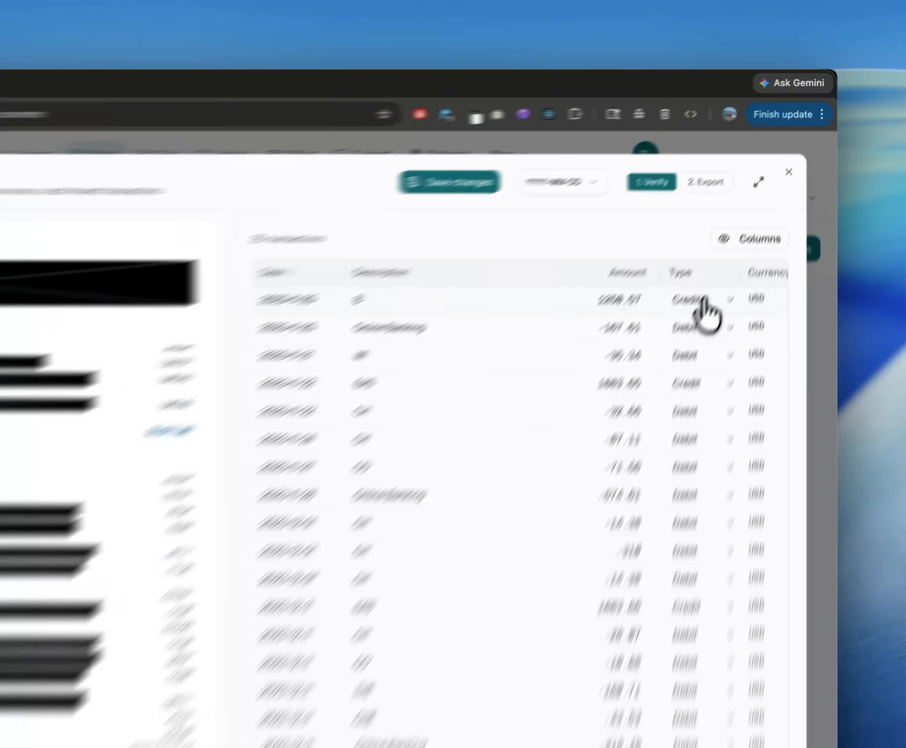
# Check the Type options of the first transaction and examine the Currency column and row deletion option.
pyautogui.click(762, 213)
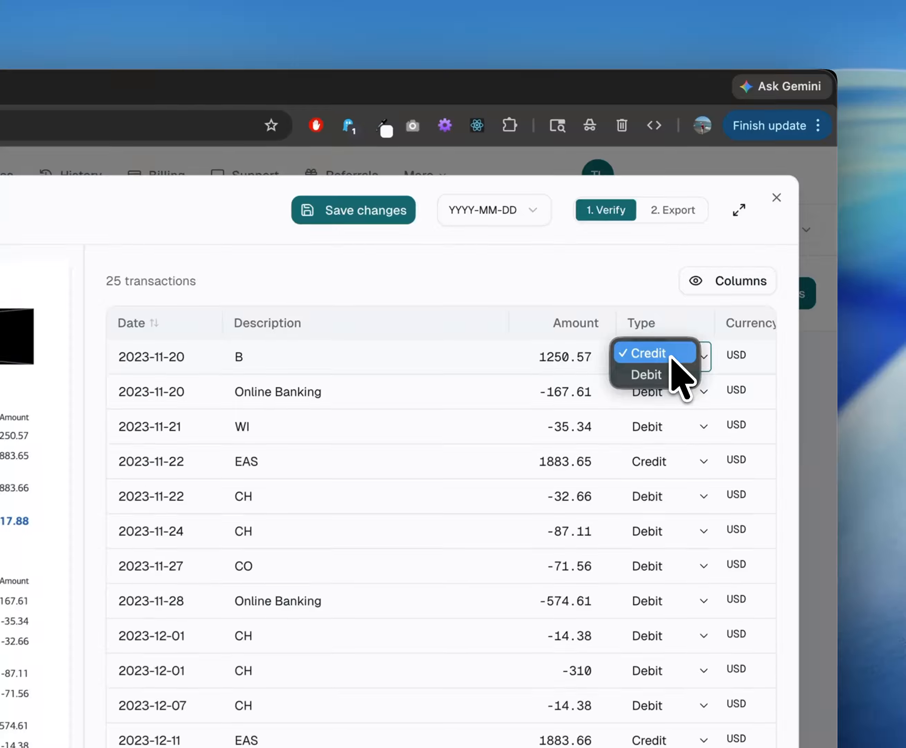
pyautogui.click(645, 287)
pyautogui.hscroll(2, 520, 379)
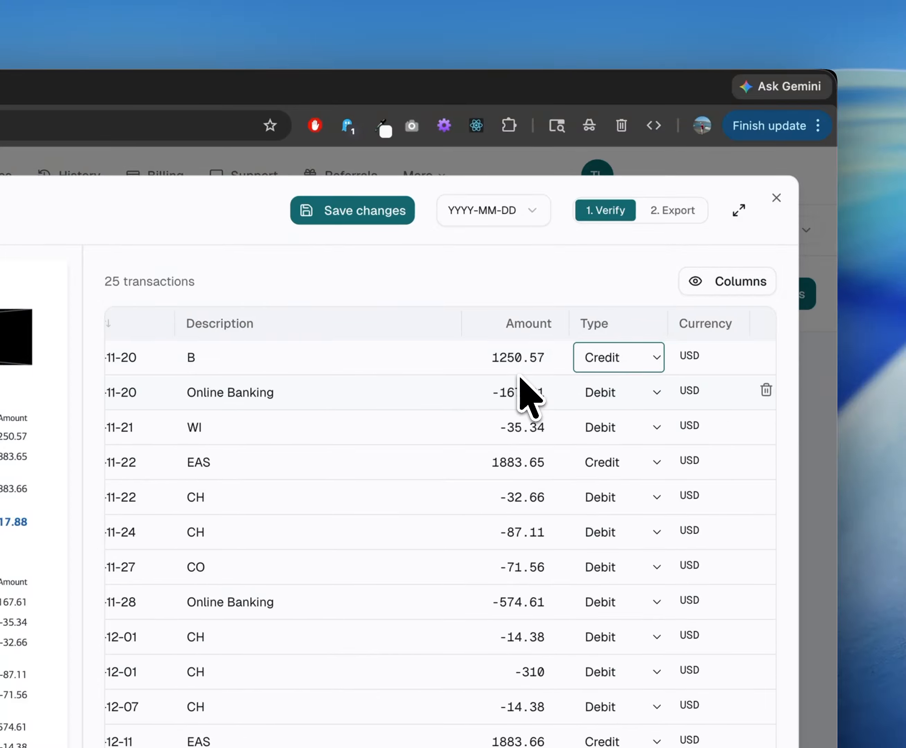
pyautogui.hscroll(1, 519, 377)
pyautogui.click(587, 272)
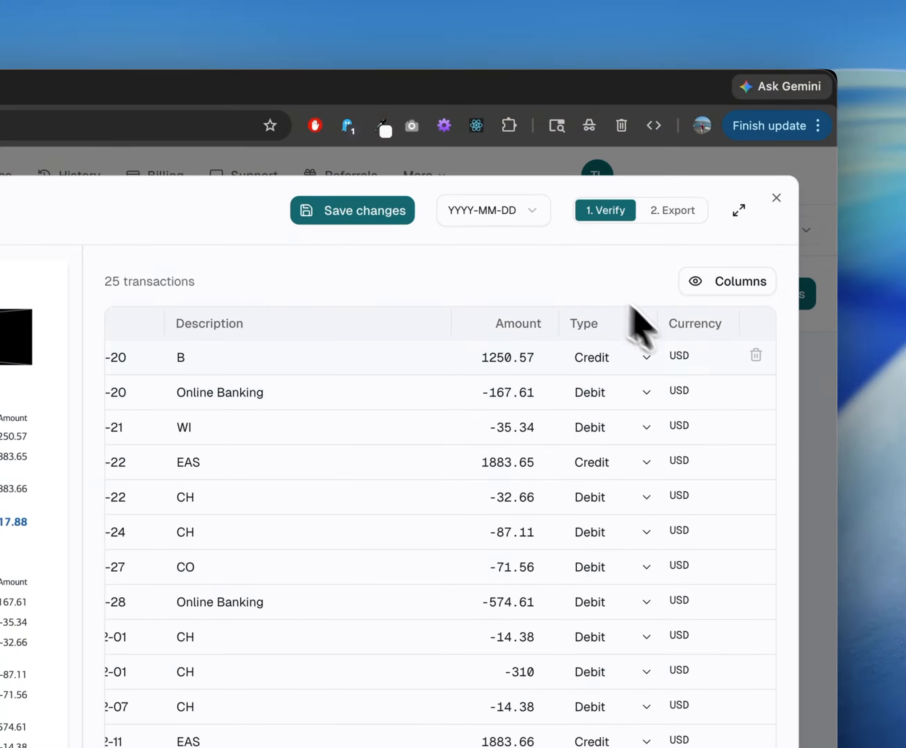
pyautogui.hscroll(-1, 536, 389)
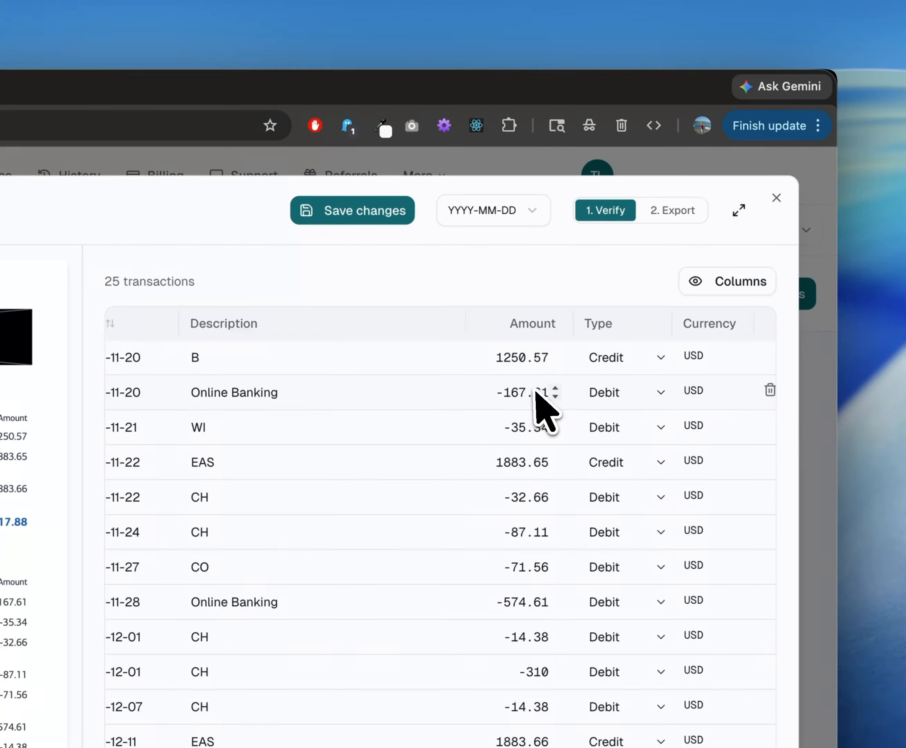
pyautogui.hscroll(-1, 535, 391)
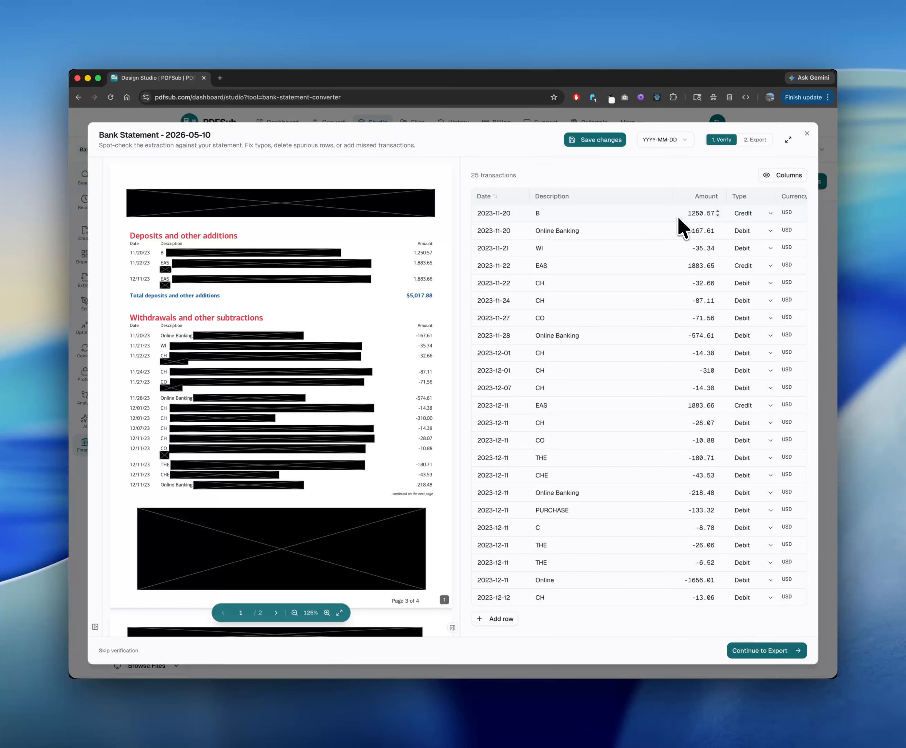
# Set the date format of the transactions to MM/DD/YYYY.
pyautogui.click(662, 140)
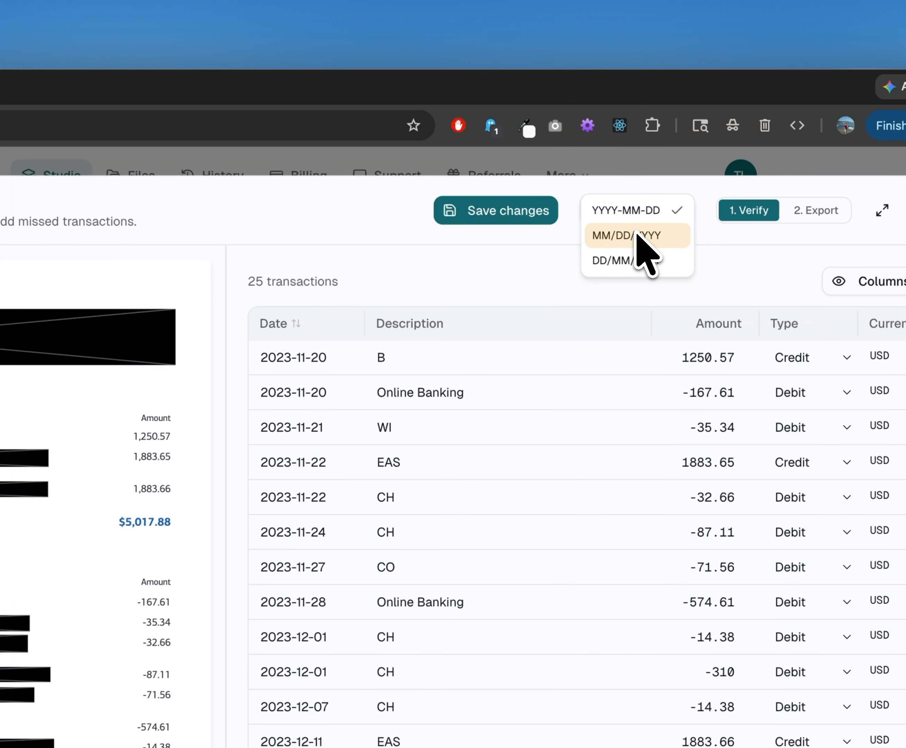
pyautogui.click(637, 233)
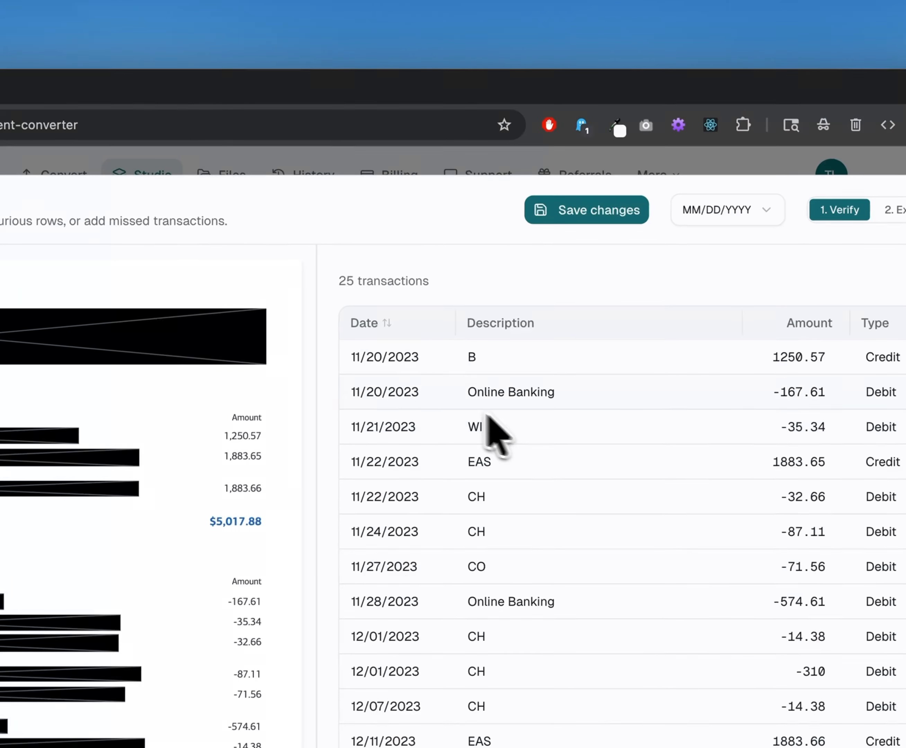
# Sort the transactions by date with the newest first and look through the sorted list.
pyautogui.click(386, 323)
pyautogui.click(395, 341)
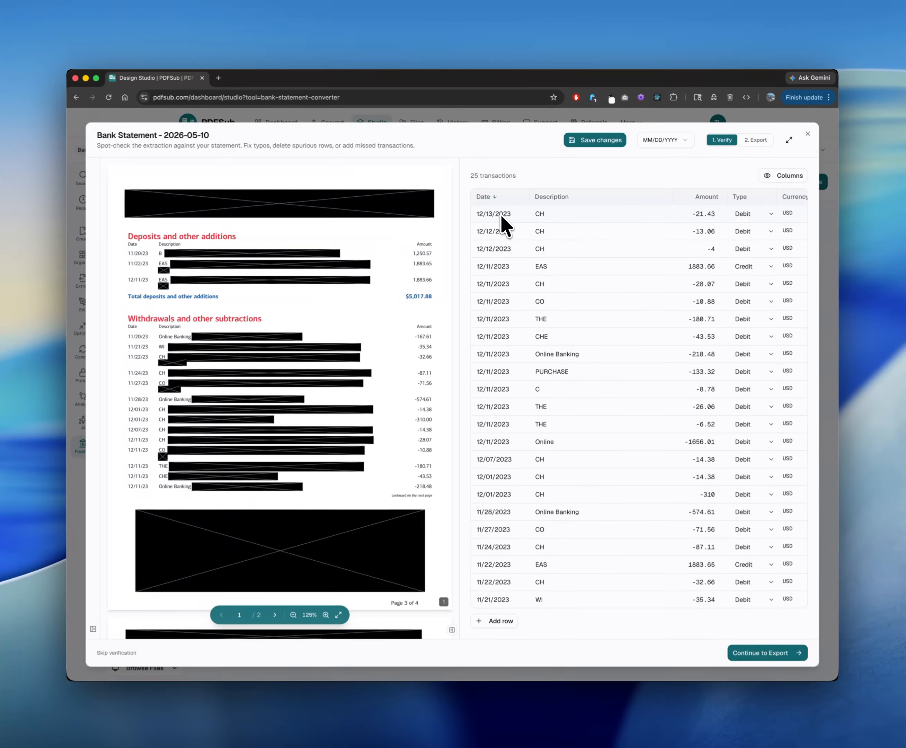
pyautogui.scroll(-1, 399, 358)
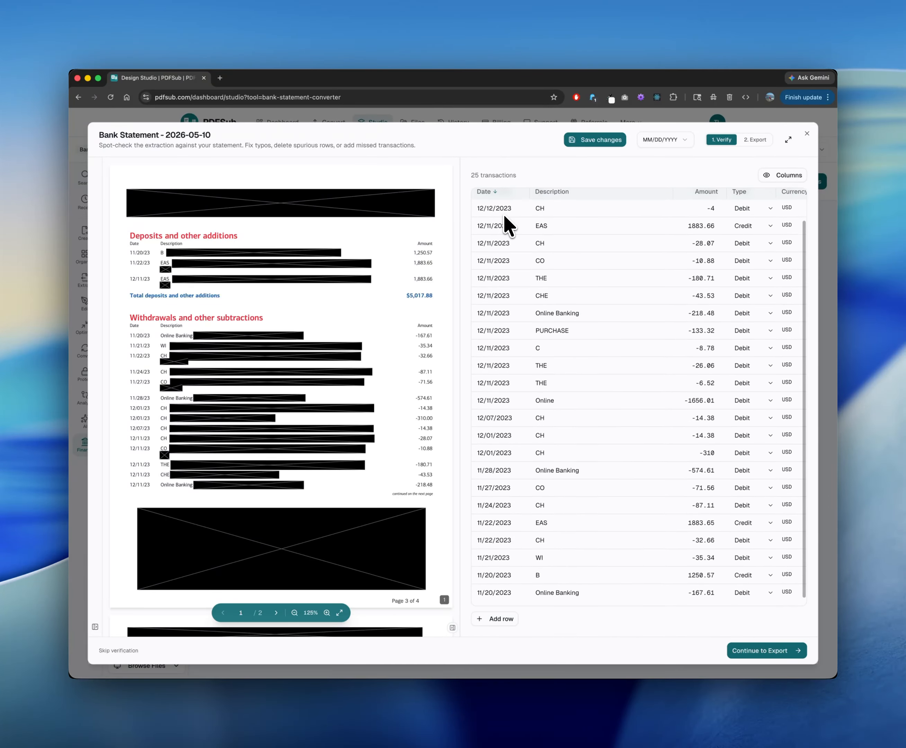
pyautogui.scroll(2, 504, 216)
pyautogui.scroll(-1, 501, 217)
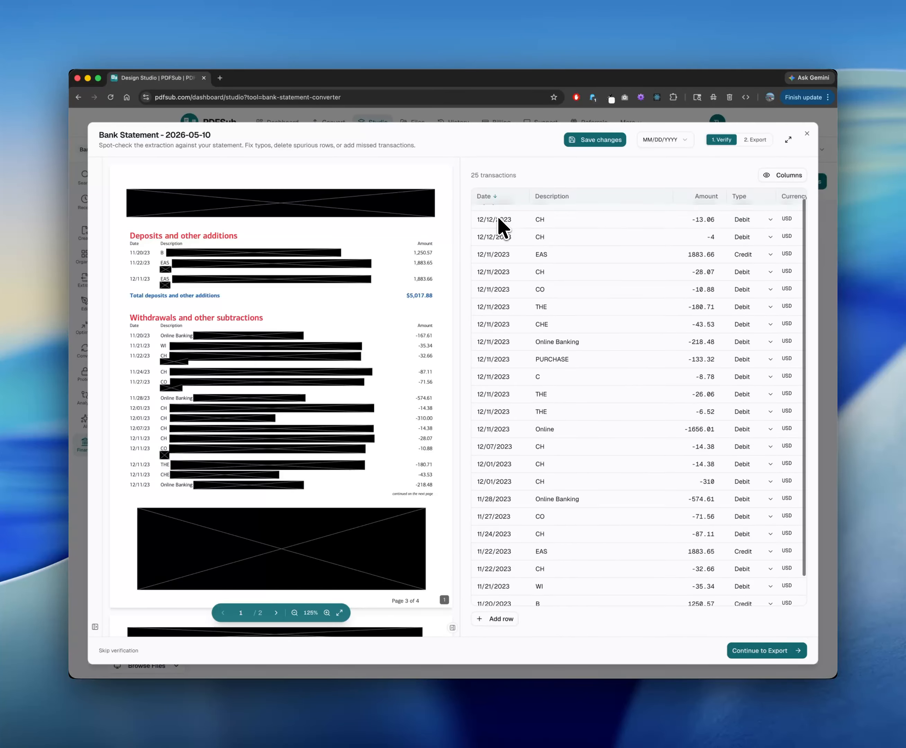
pyautogui.scroll(1, 498, 216)
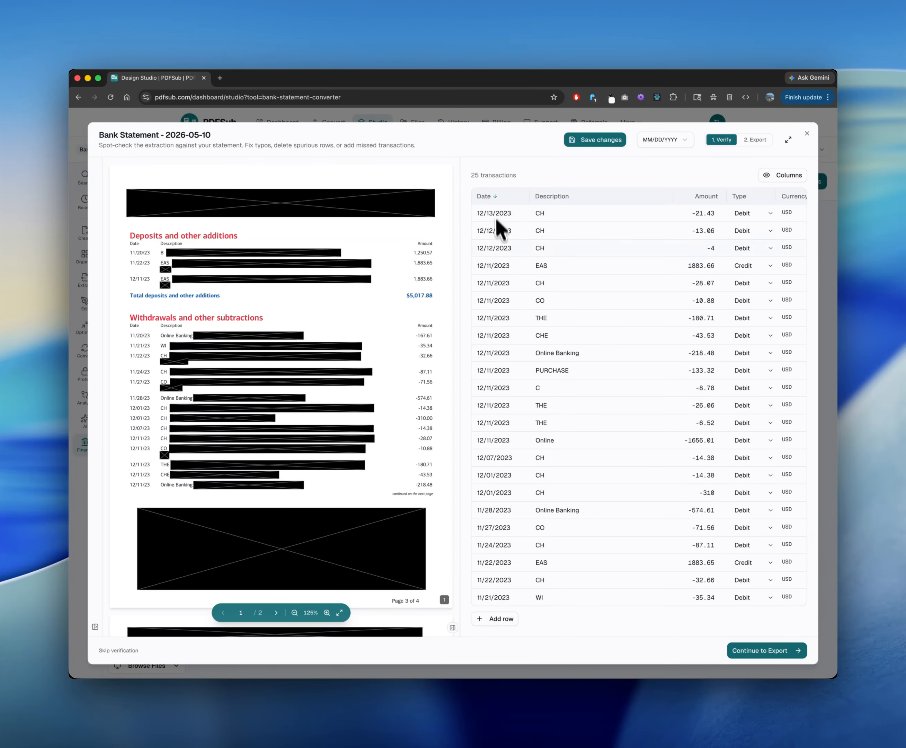
# Clear the date sorting of the transactions, and hide the Date column and show it again.
pyautogui.scroll(-1, 497, 222)
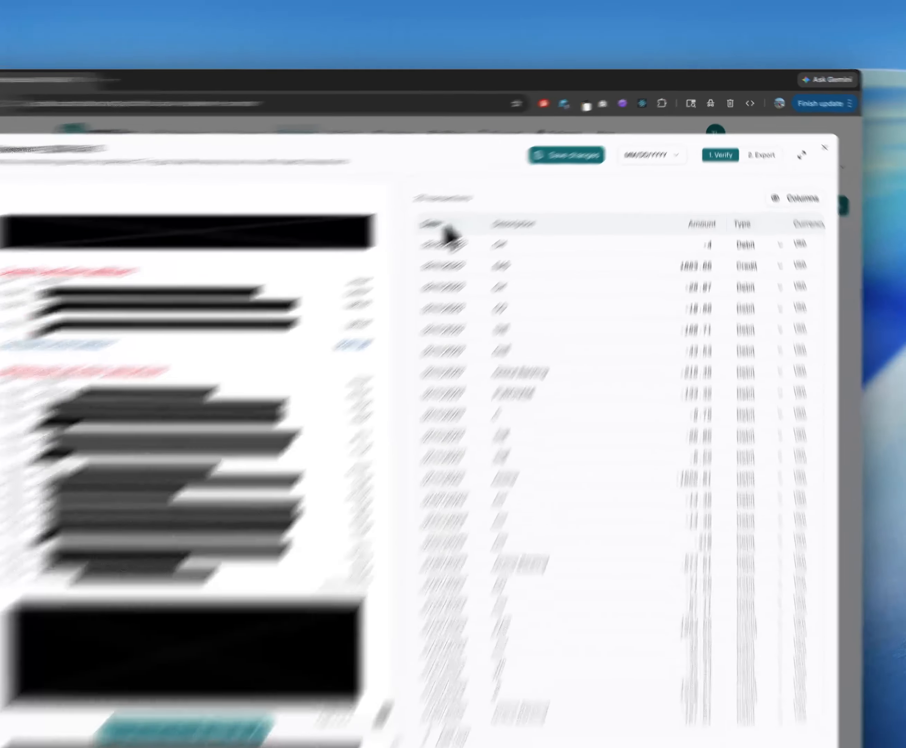
pyautogui.click(444, 224)
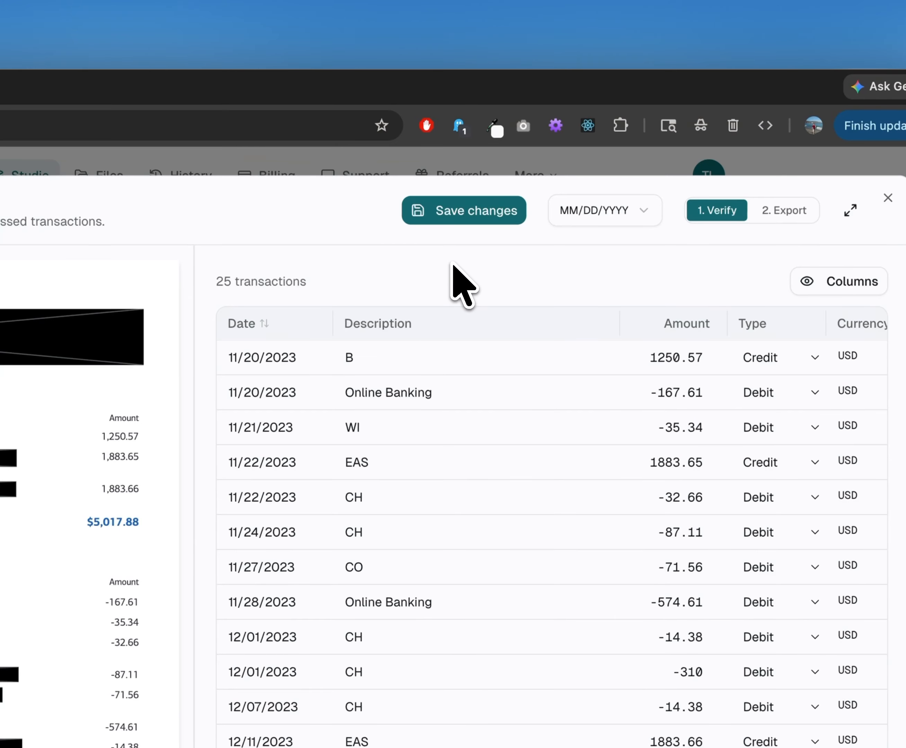
pyautogui.click(843, 282)
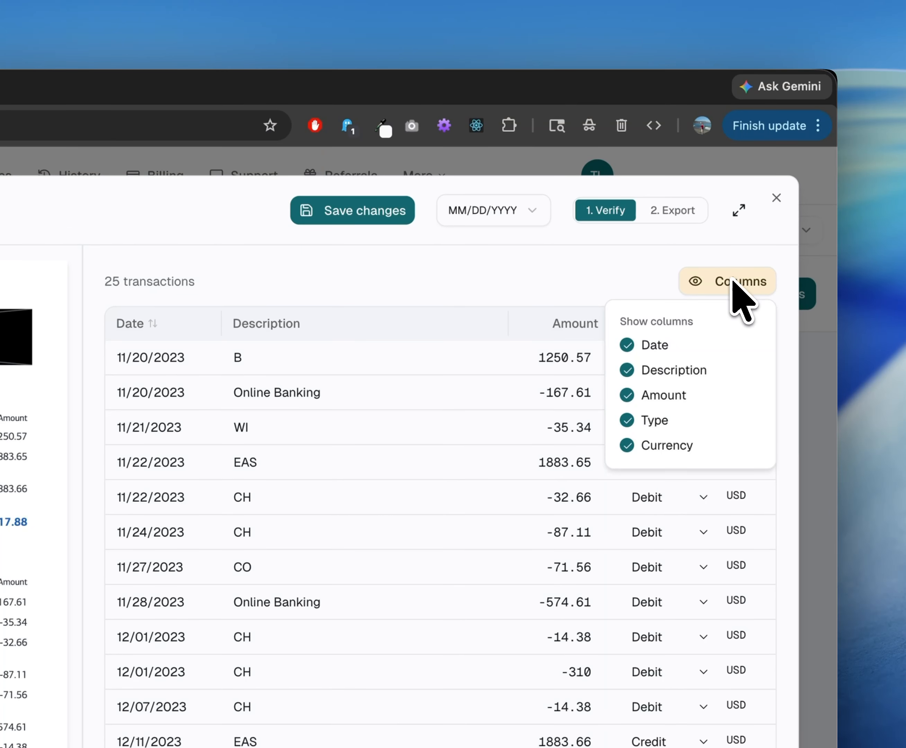
pyautogui.click(660, 344)
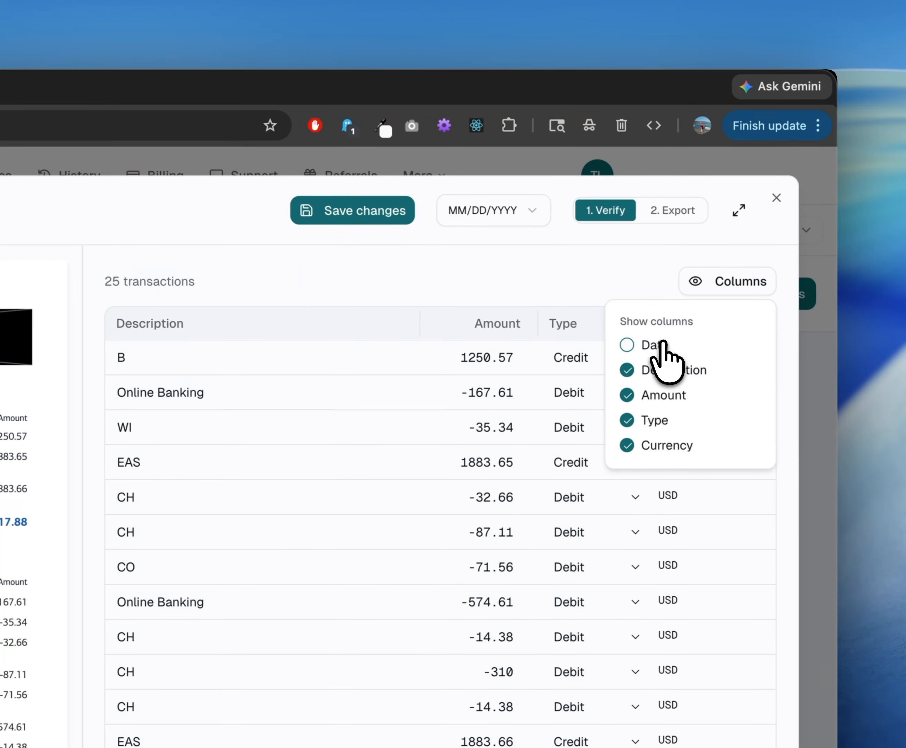
pyautogui.click(662, 344)
pyautogui.click(734, 285)
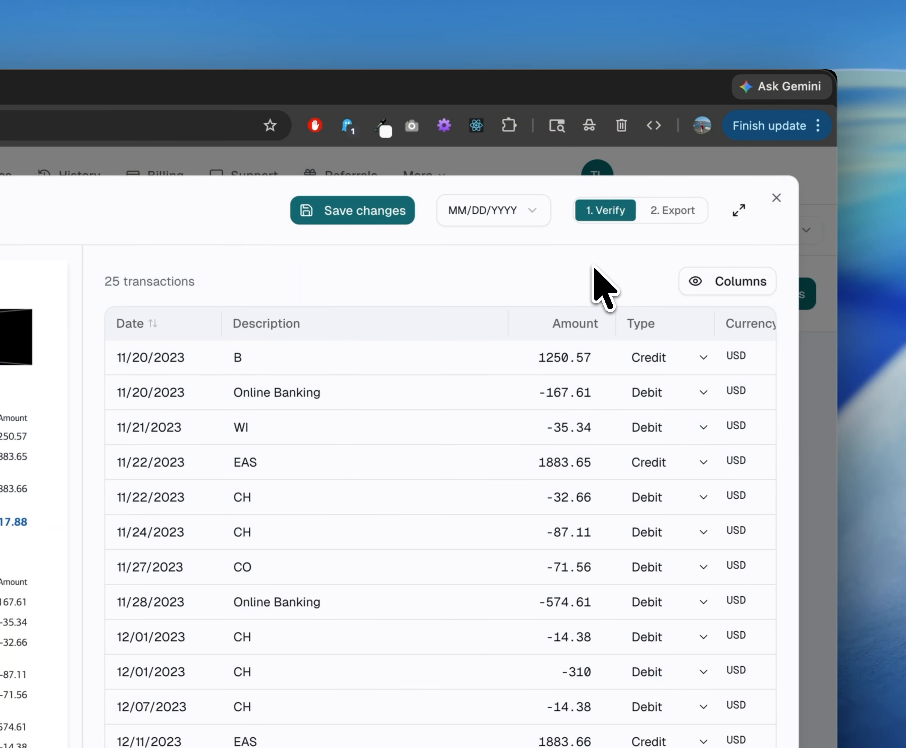
# Look through the export options, choose combining all transactions into one file, and return to the verification stage.
pyautogui.click(669, 214)
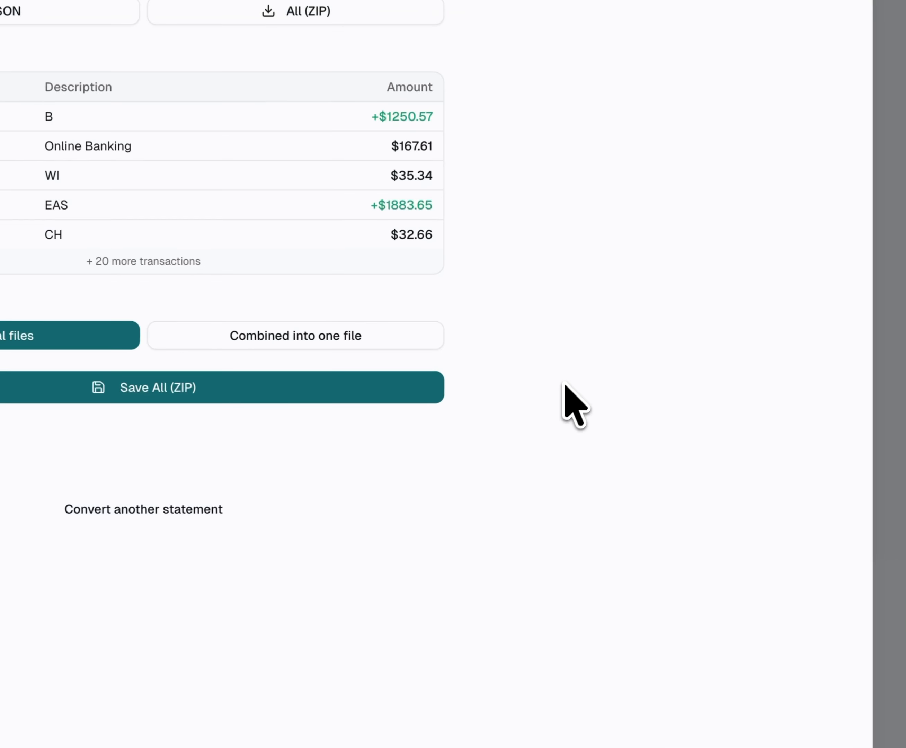
pyautogui.click(312, 339)
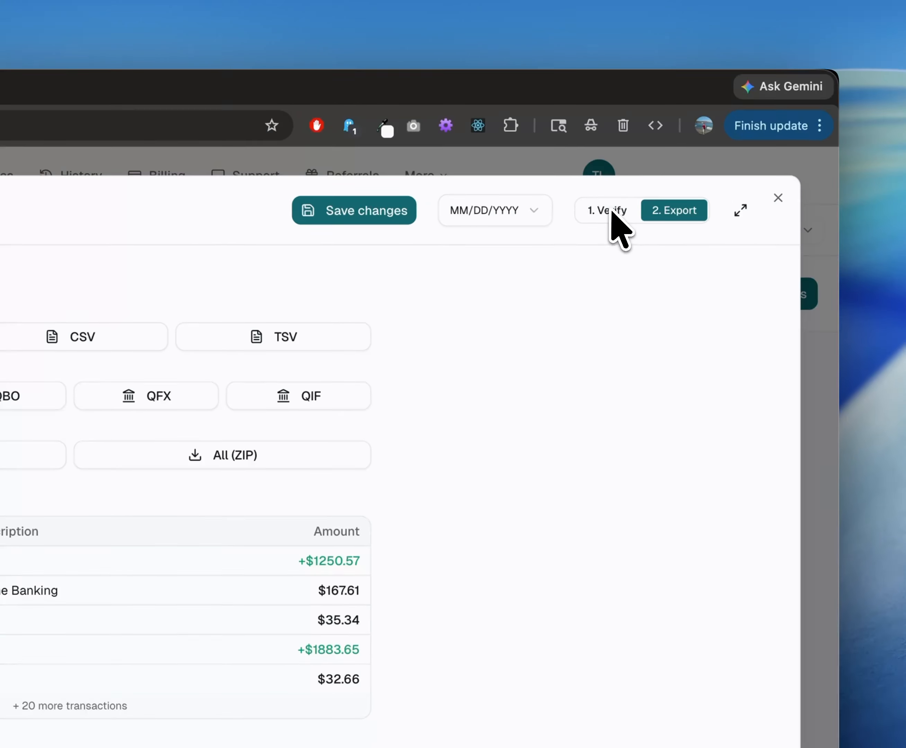
pyautogui.click(609, 211)
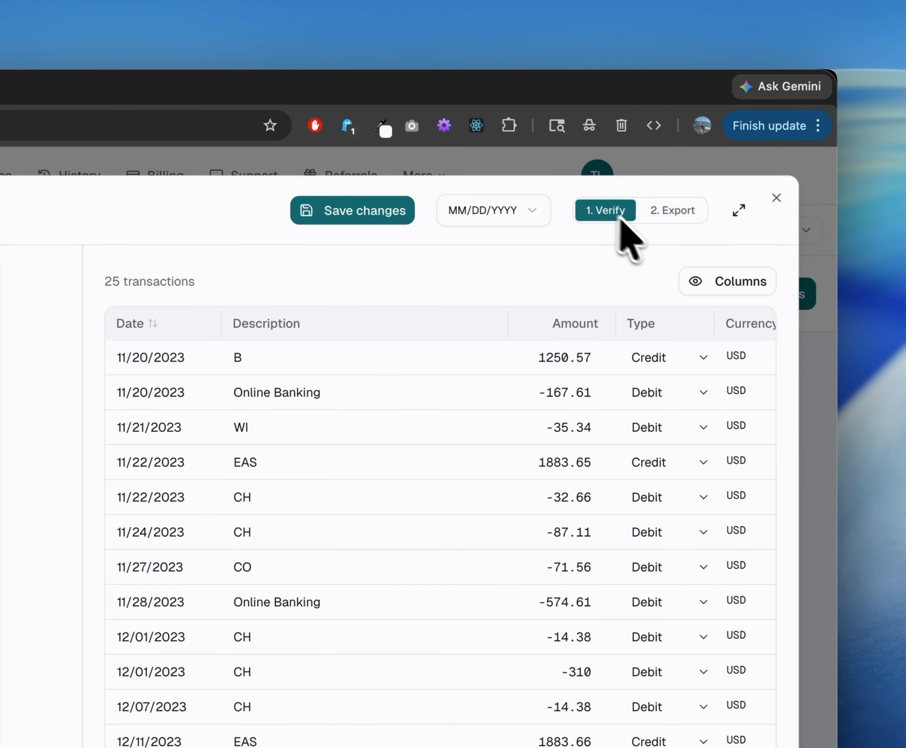
# Close the statement viewer, and check the stored files list and the Studio's start page.
pyautogui.click(776, 198)
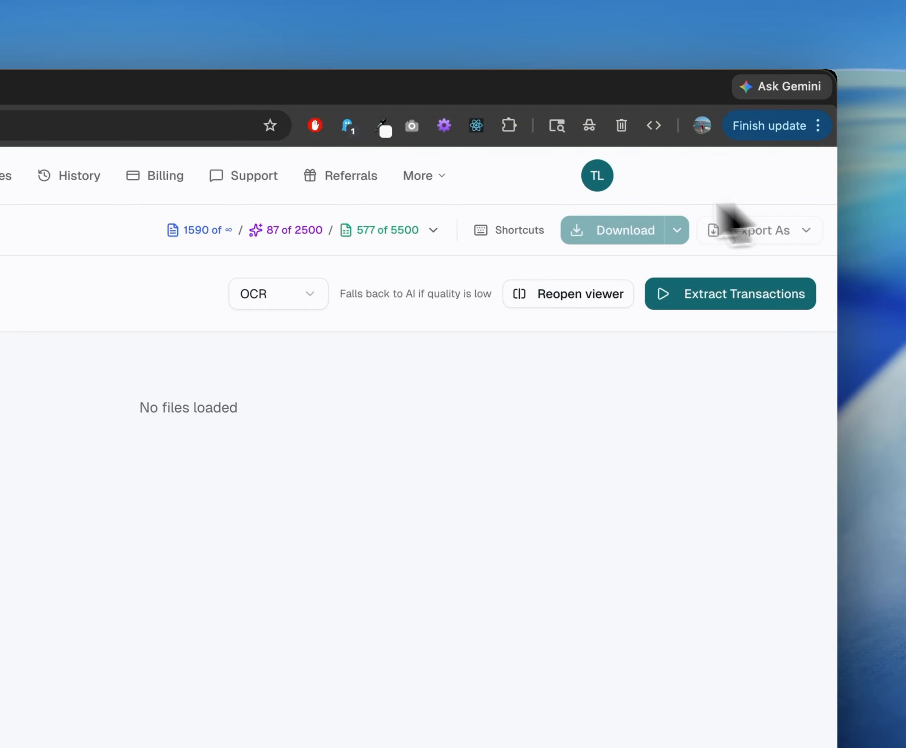
pyautogui.click(281, 175)
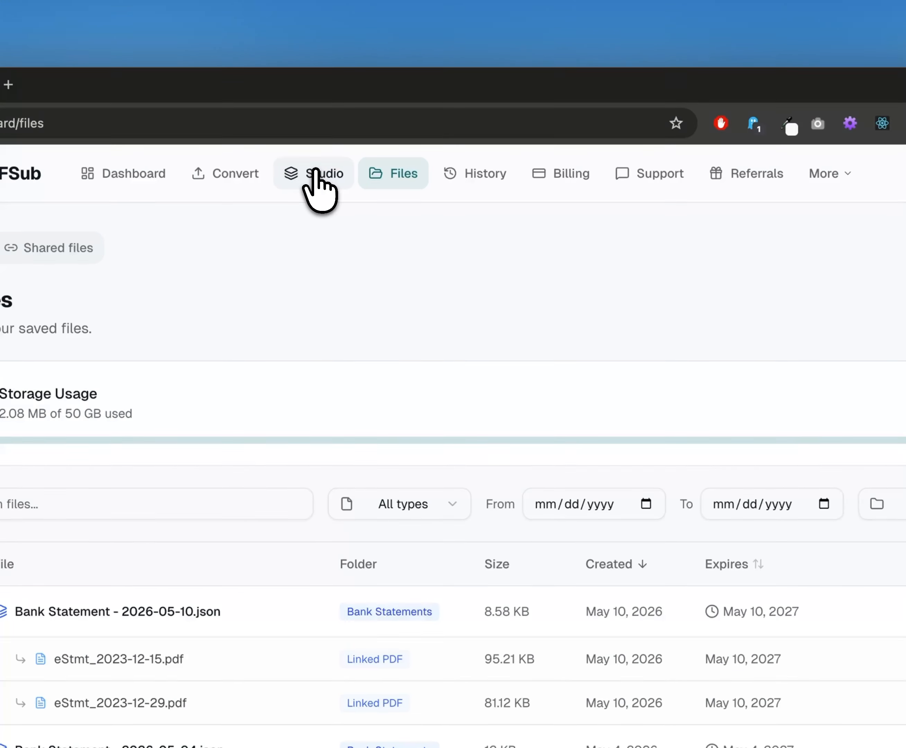
pyautogui.click(318, 173)
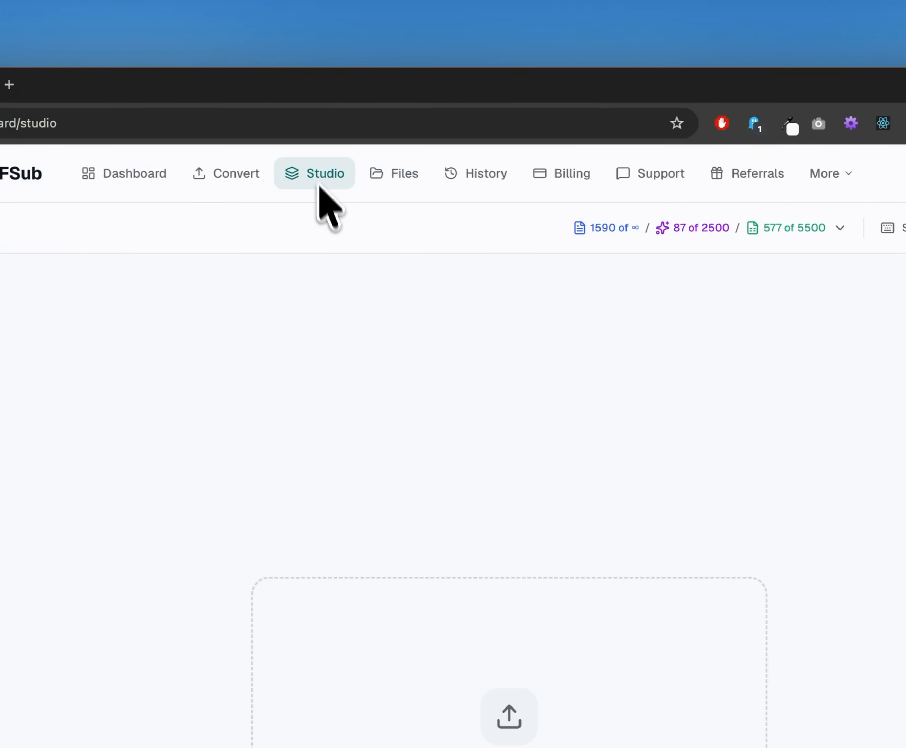
# Open the saved "Bank Statement - 2026-05-10.json" from PDFSub Cloud through the Bank Statement Conversion page.
pyautogui.click(229, 79)
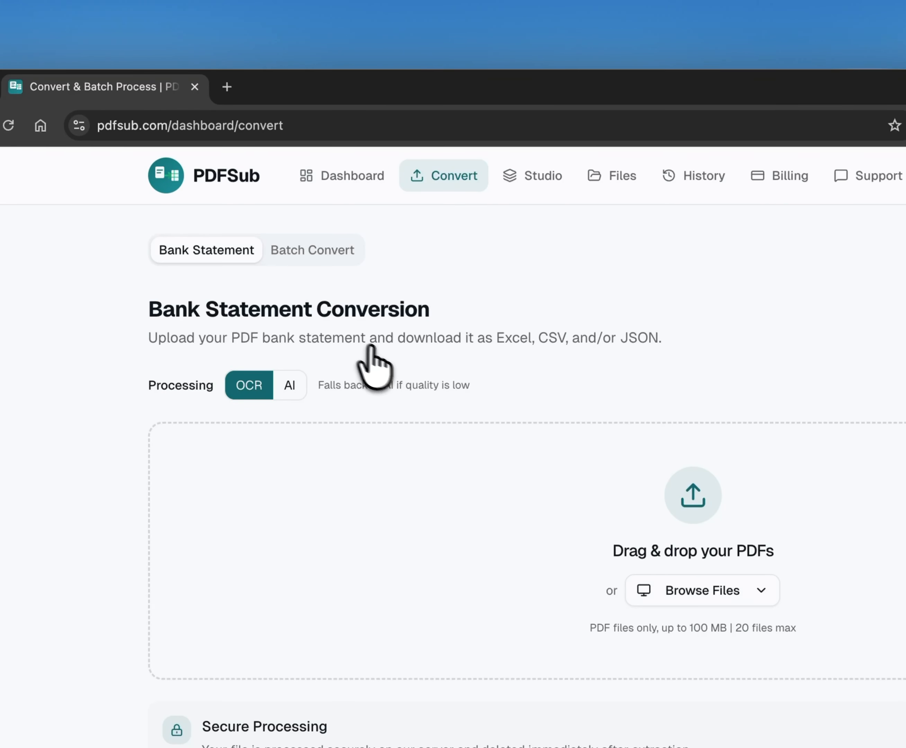
pyautogui.click(654, 594)
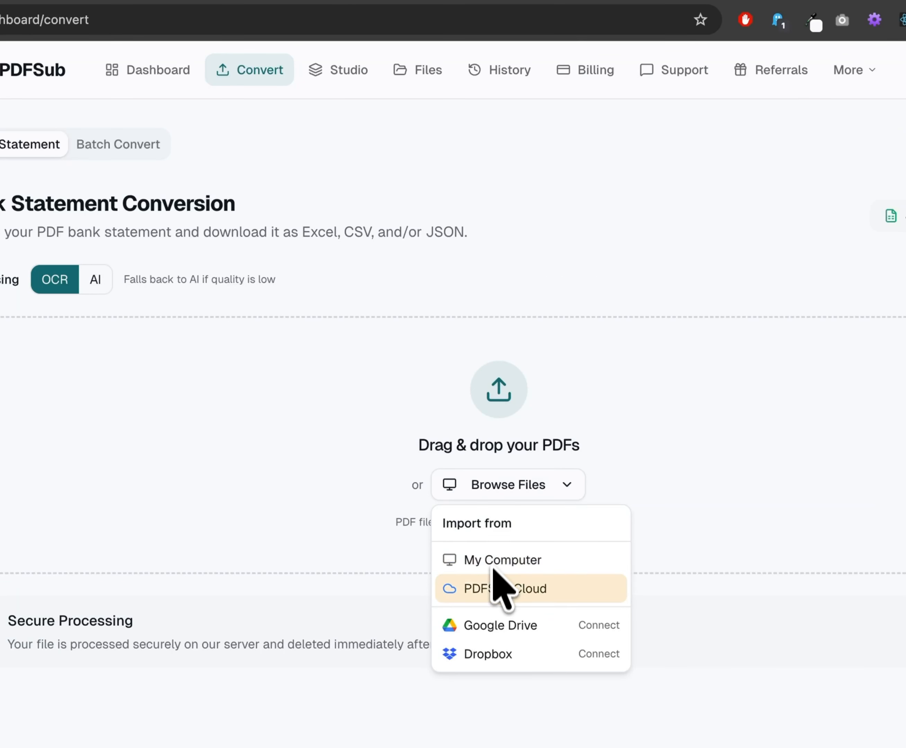
pyautogui.click(497, 589)
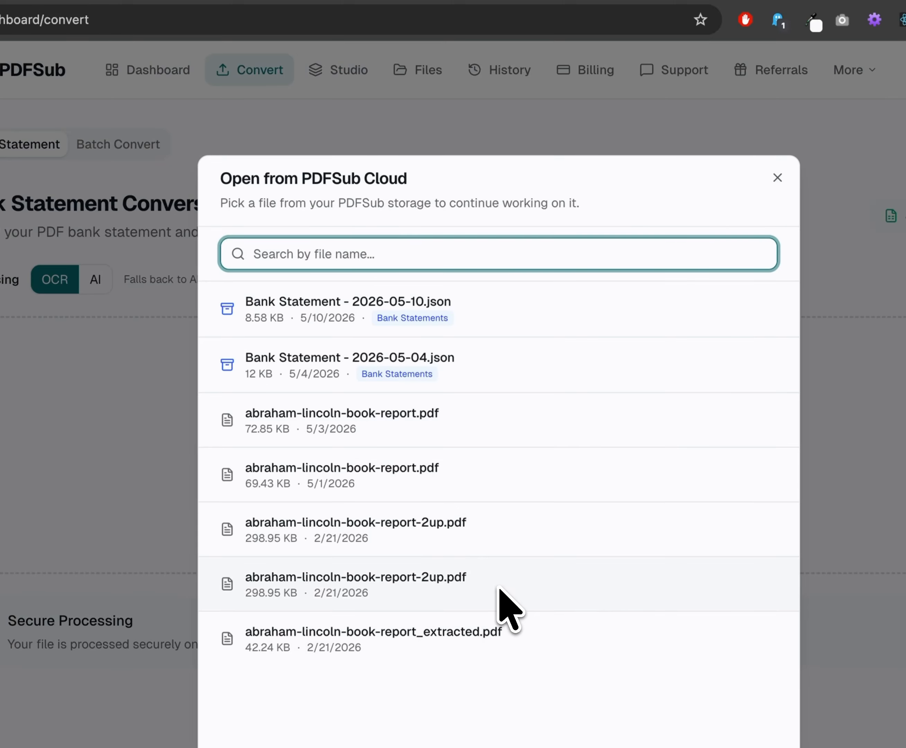
pyautogui.click(320, 305)
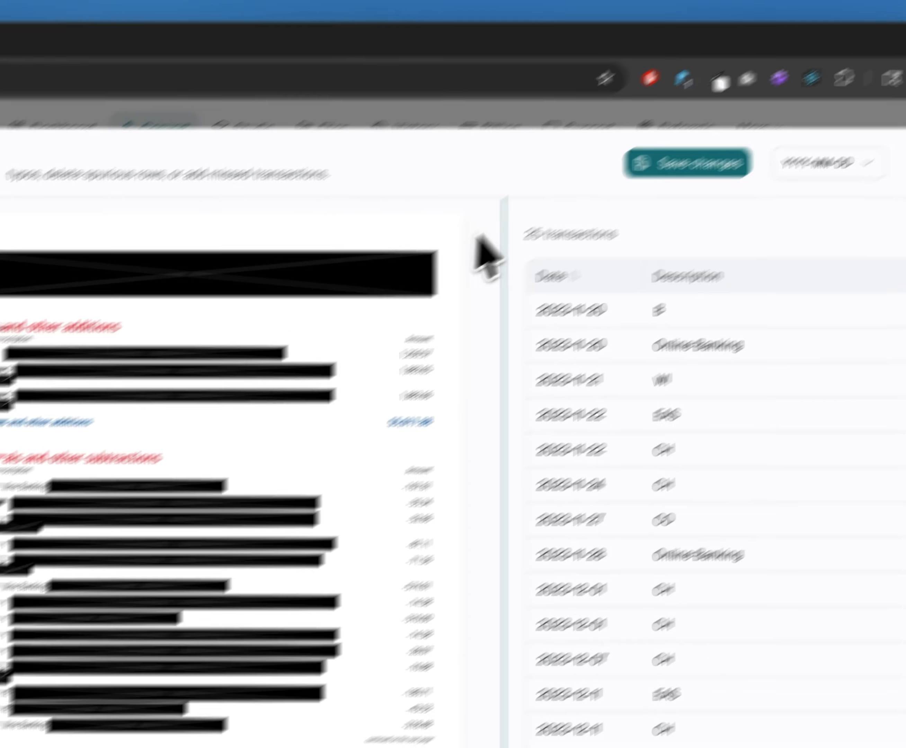